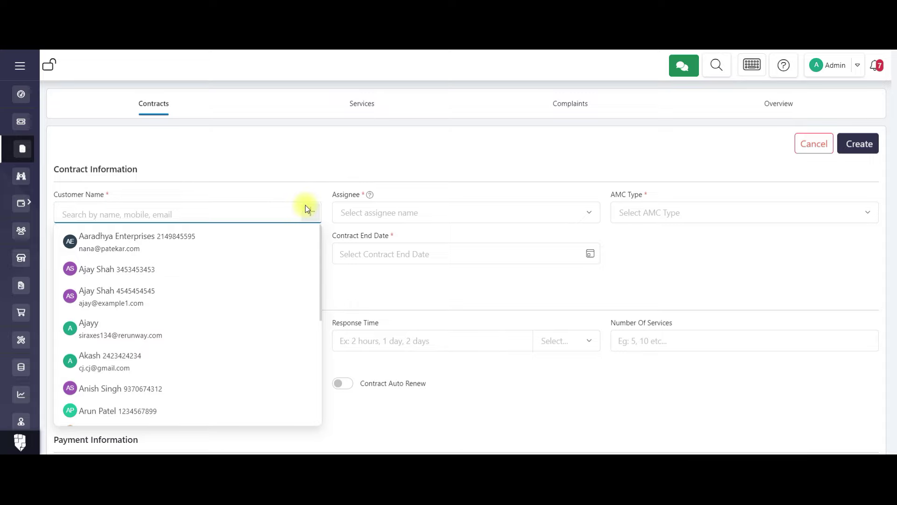
Pick the contract's customer and assign the contract to the technician.
left_click(306, 208)
scroll(489, 247, "down", 1)
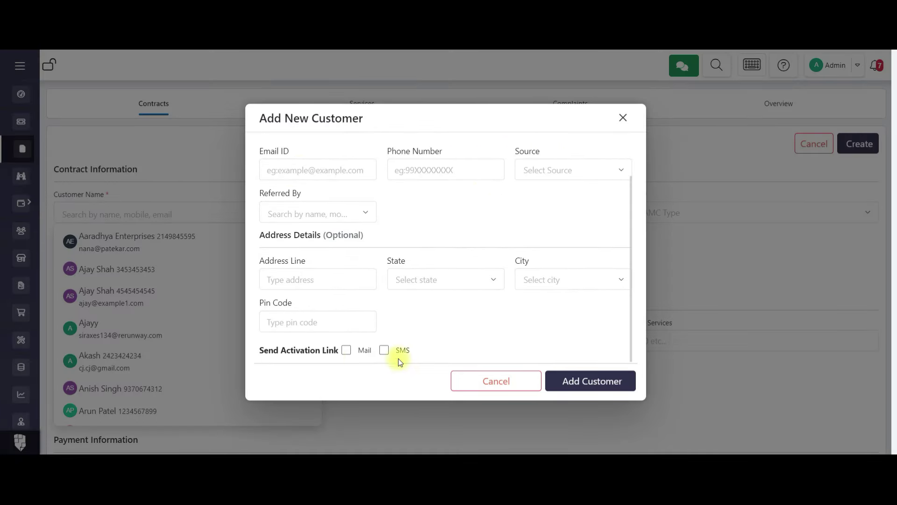
left_click(481, 382)
scroll(140, 356, "down", 4)
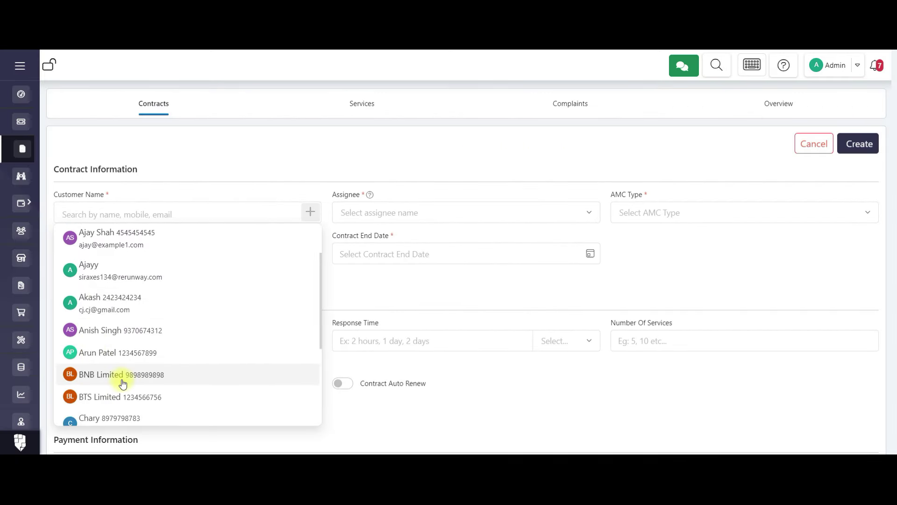
left_click(145, 370)
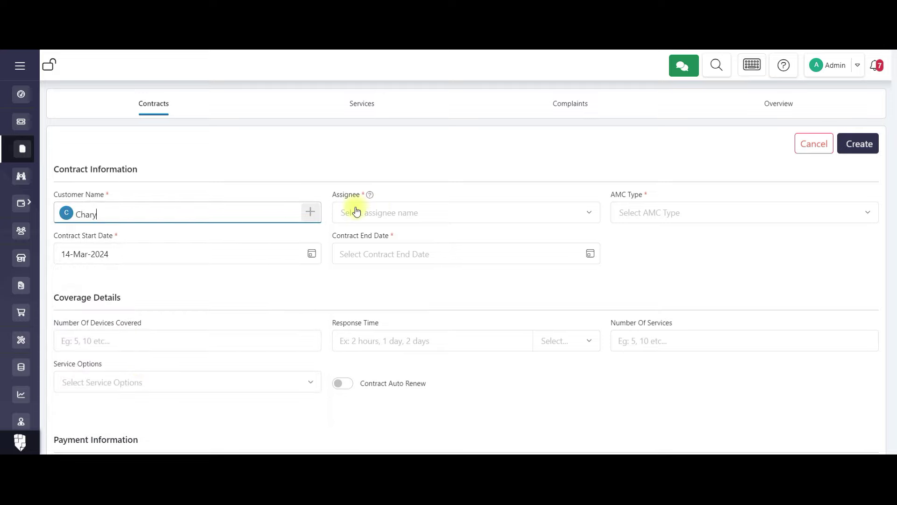
left_click(379, 213)
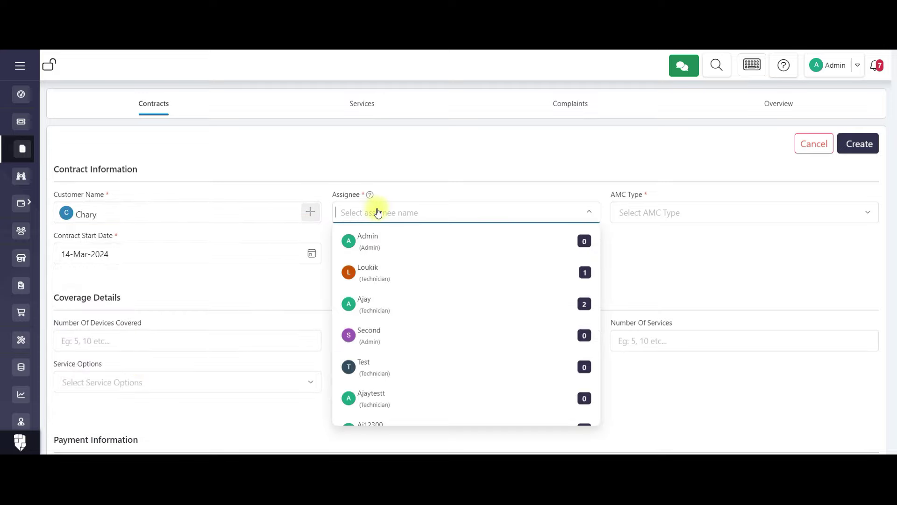
type("Ajay")
left_click(470, 304)
Set AMC Type to AMC and the start date to 01-Mar-2024.
left_click(673, 213)
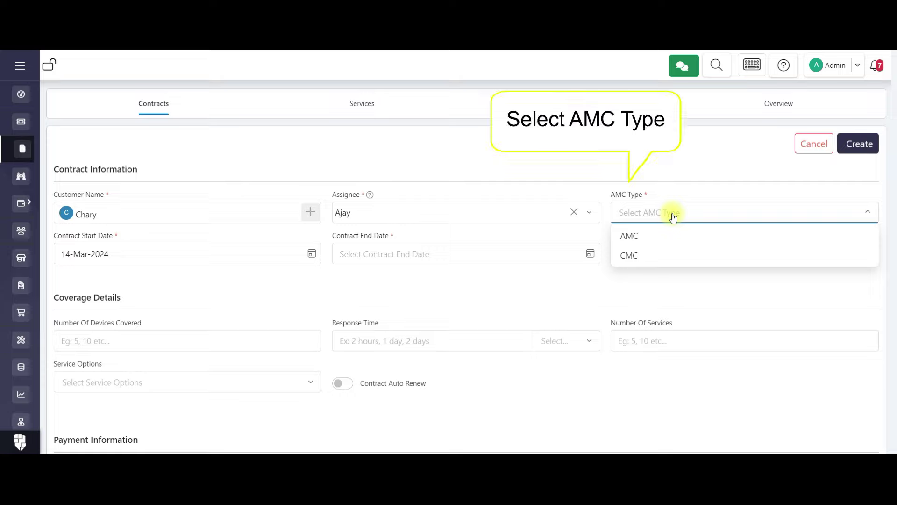
left_click(658, 239)
left_click(186, 253)
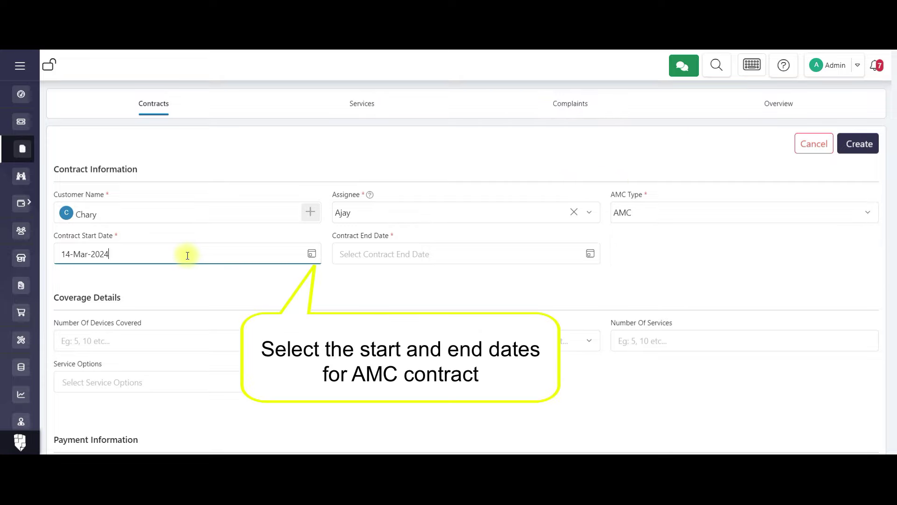
left_click(316, 255)
left_click(183, 320)
Set the contract end date to 01-Mar-2025.
left_click(590, 253)
left_click(424, 284)
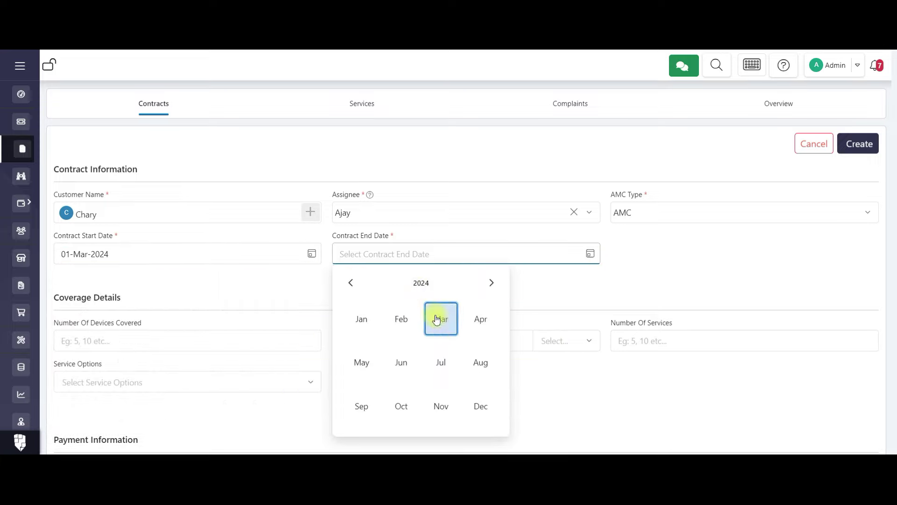
left_click(418, 283)
left_click(440, 362)
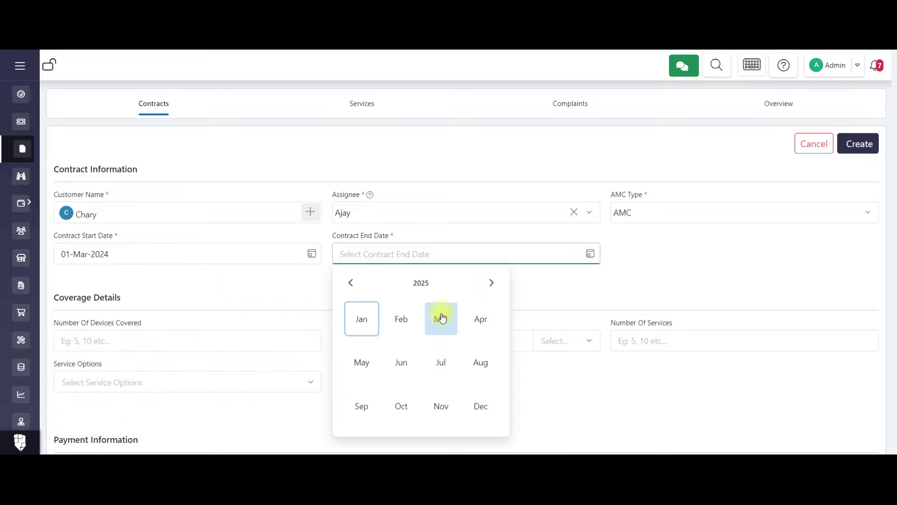
left_click(442, 318)
left_click(489, 318)
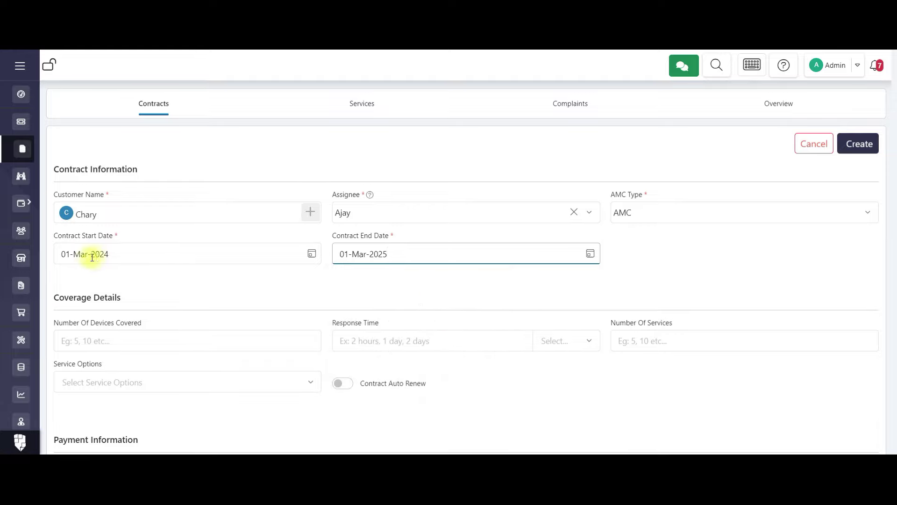
Enter 20 covered devices, a 1 DAY response time, 4 services and the On Site service option.
left_click(131, 341)
type("4")
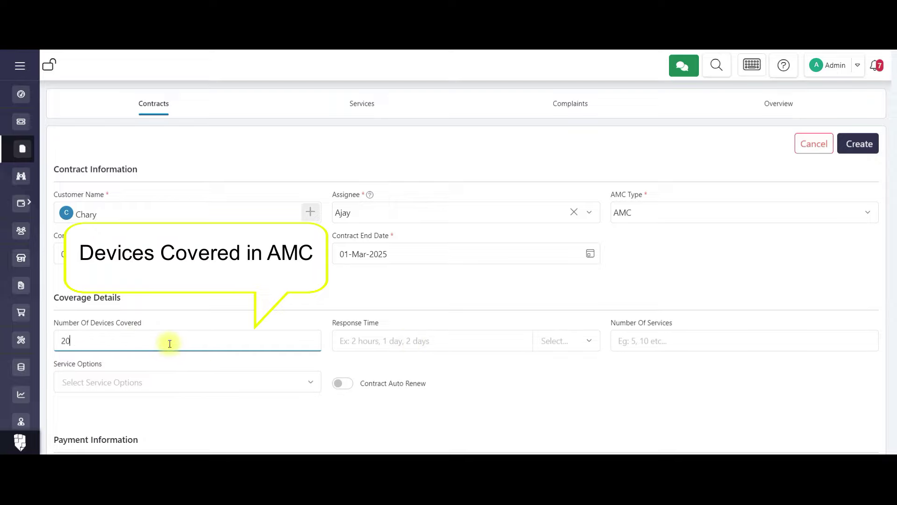
left_click(567, 342)
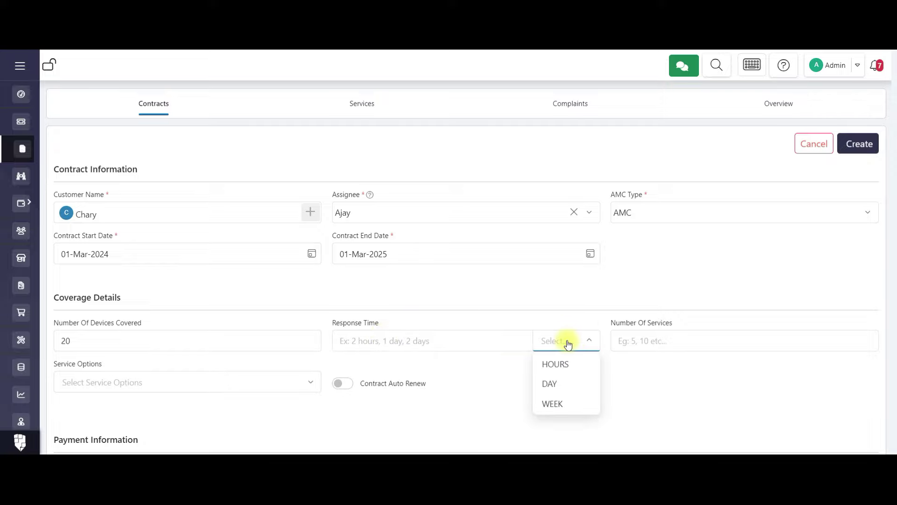
left_click(550, 384)
left_click(447, 341)
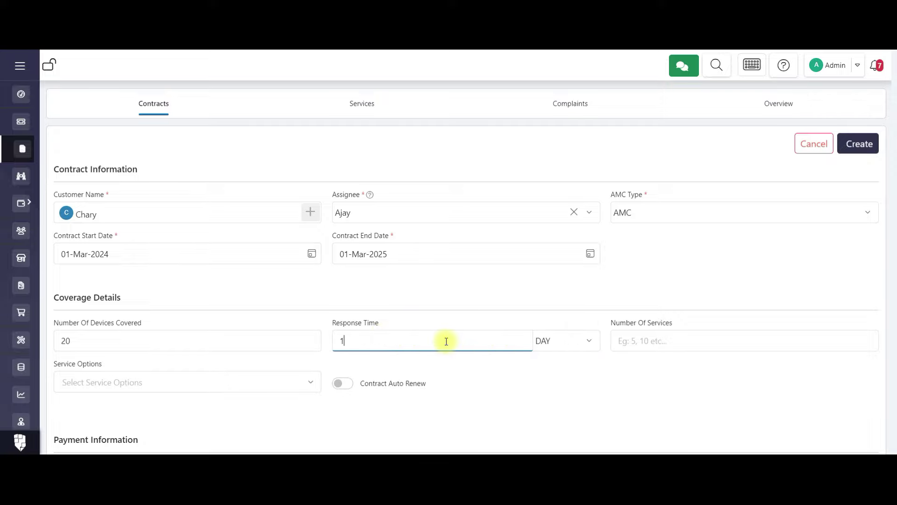
type("1")
left_click(676, 336)
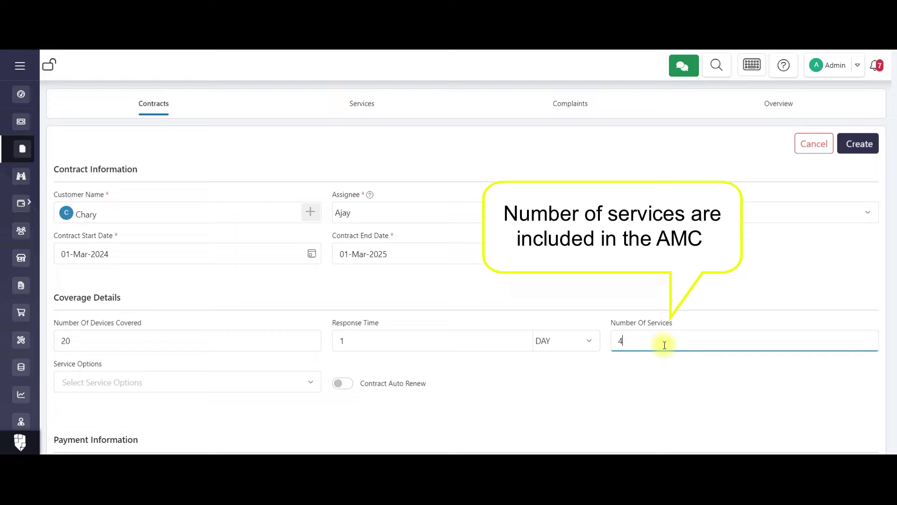
left_click(150, 386)
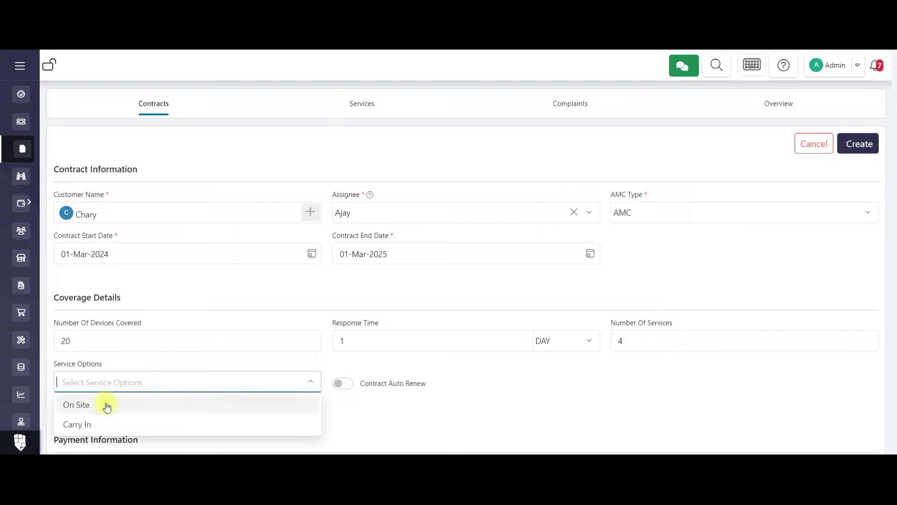
left_click(106, 406)
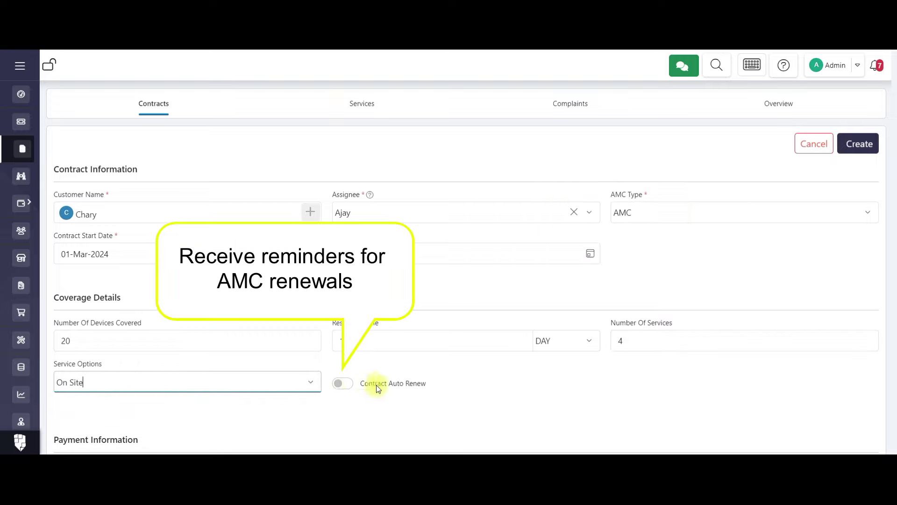
Turn on Contract Auto Renew and bill the contract Quarterly at an amount of 120000.
left_click(346, 384)
scroll(346, 383, "down", 5)
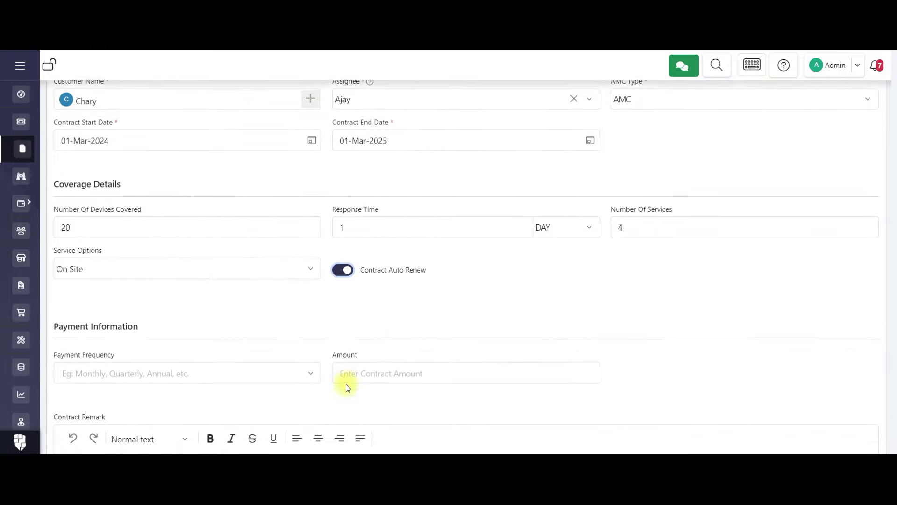
left_click(238, 246)
left_click(237, 286)
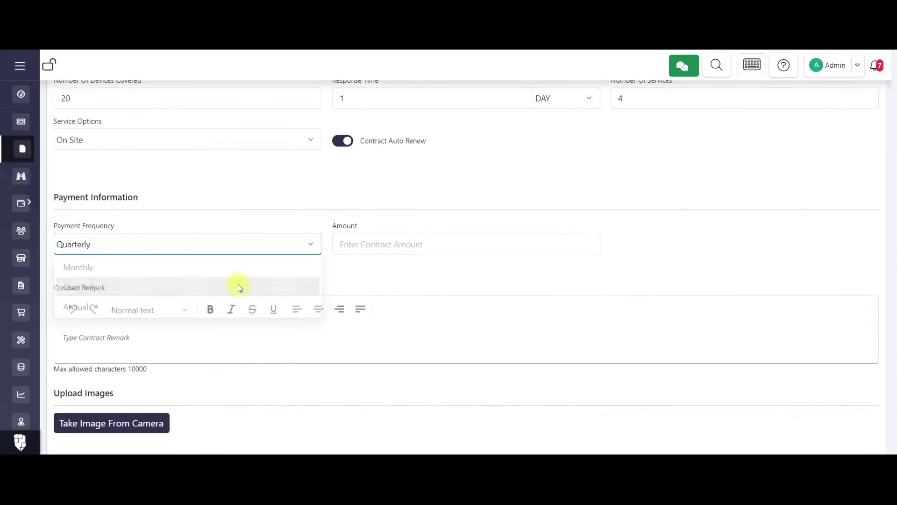
left_click(380, 246)
key("Tab")
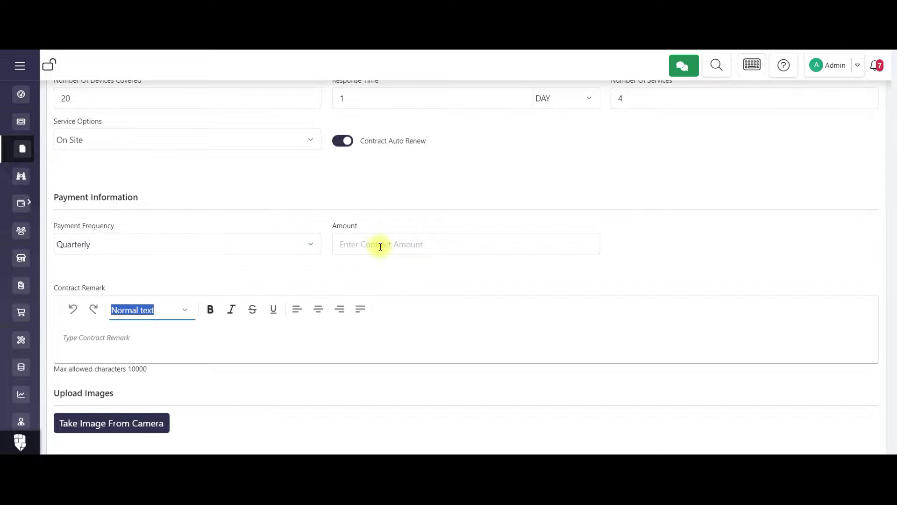
left_click(380, 247)
type("12000")
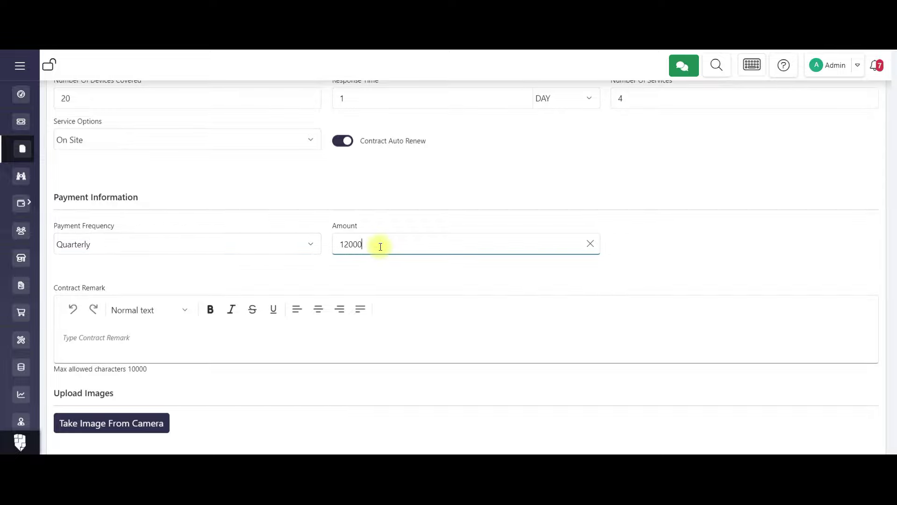
type("0")
scroll(381, 246, "down", 1)
scroll(82, 369, "down", 4)
left_click(110, 328)
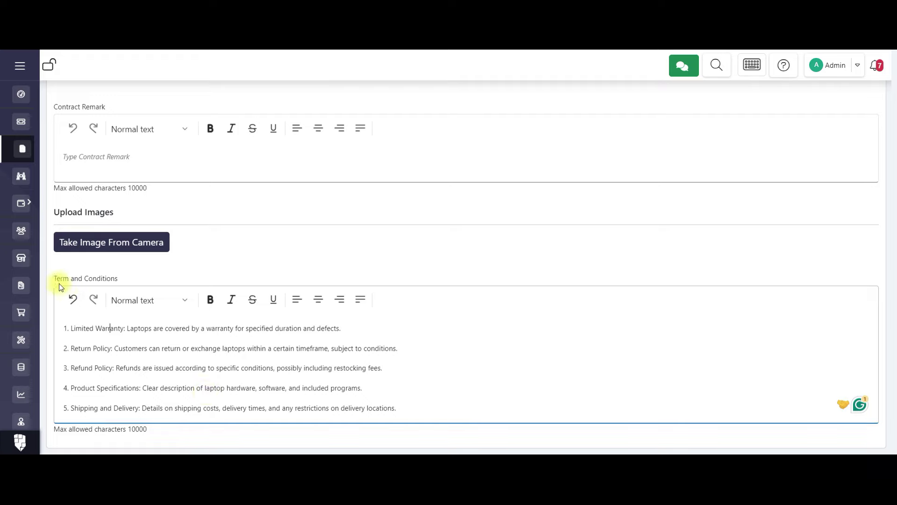
scroll(714, 137, "up", 15)
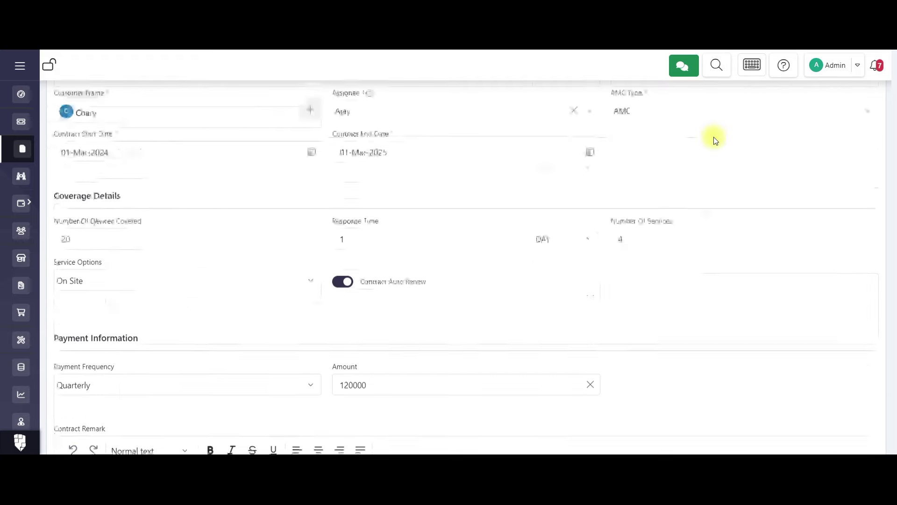
Create the contract and send it to the customer with Mail and Web alerts.
left_click(861, 143)
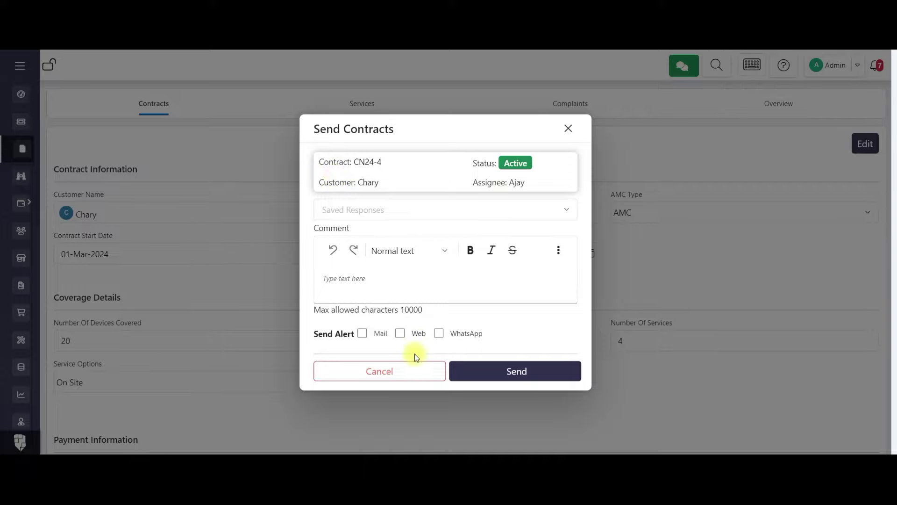
left_click(364, 333)
left_click(400, 334)
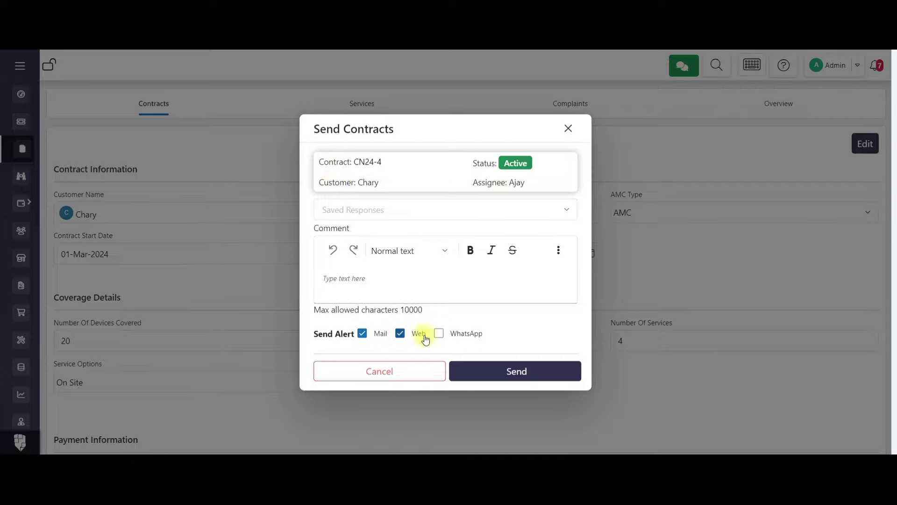
left_click(476, 364)
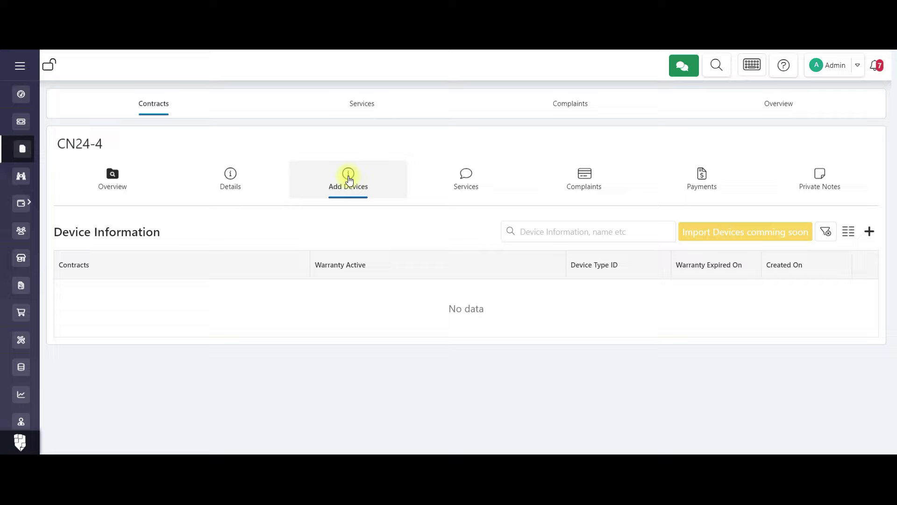
Add a Laptop device, brand Dell, model N3010, with its serial number.
left_click(870, 231)
left_click(214, 300)
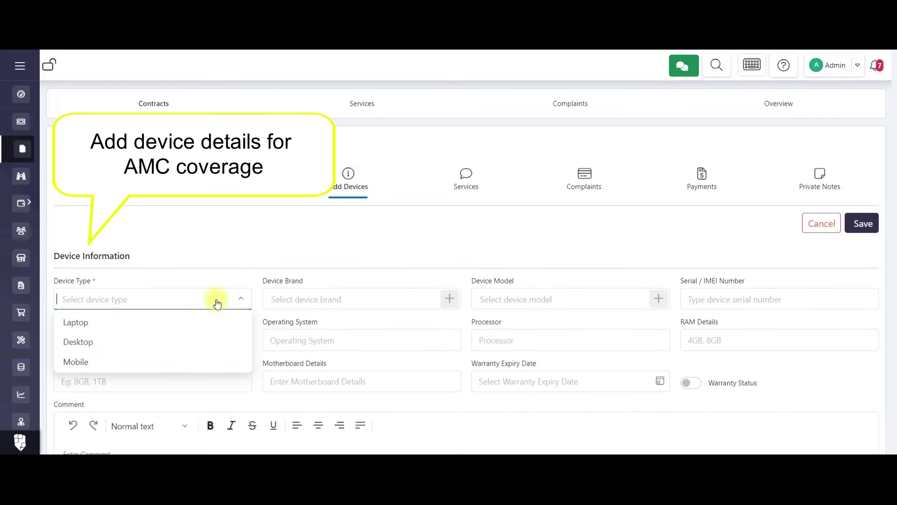
left_click(132, 324)
left_click(351, 299)
left_click(283, 215)
left_click(516, 298)
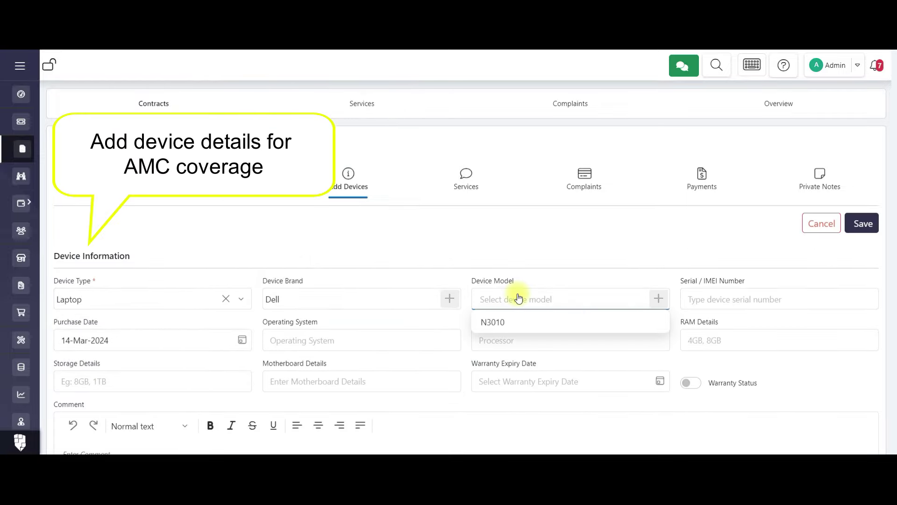
left_click(493, 322)
left_click(704, 301)
type("85685449652")
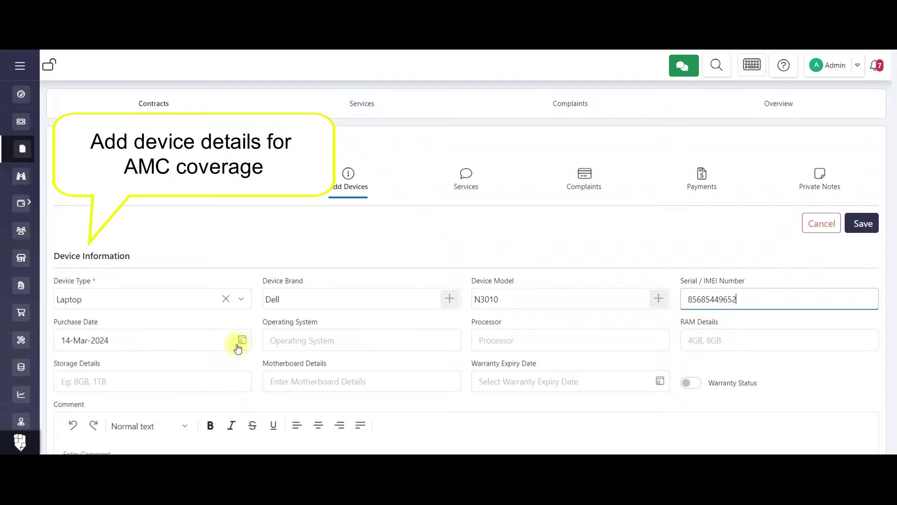
Enter the laptop specs: Windows OS, i3 processor, 4GB RAM, 1TB storage, Intel motherboard.
left_click(354, 346)
type("Windo")
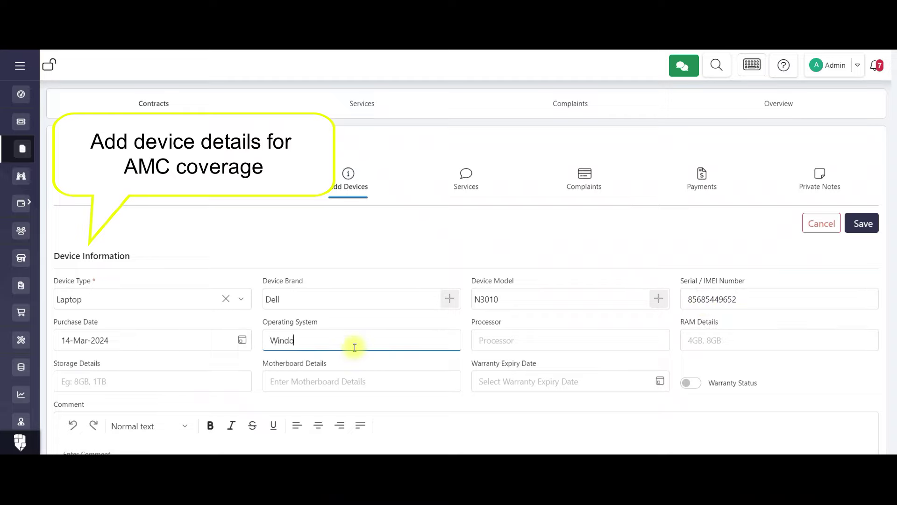
type("ws")
key("Tab")
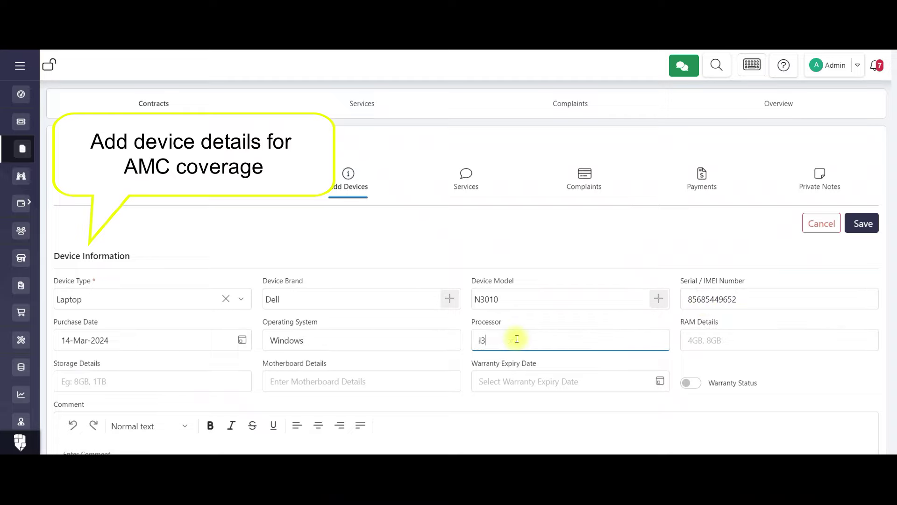
left_click(690, 337)
type("4GB")
left_click(505, 340)
left_click(113, 380)
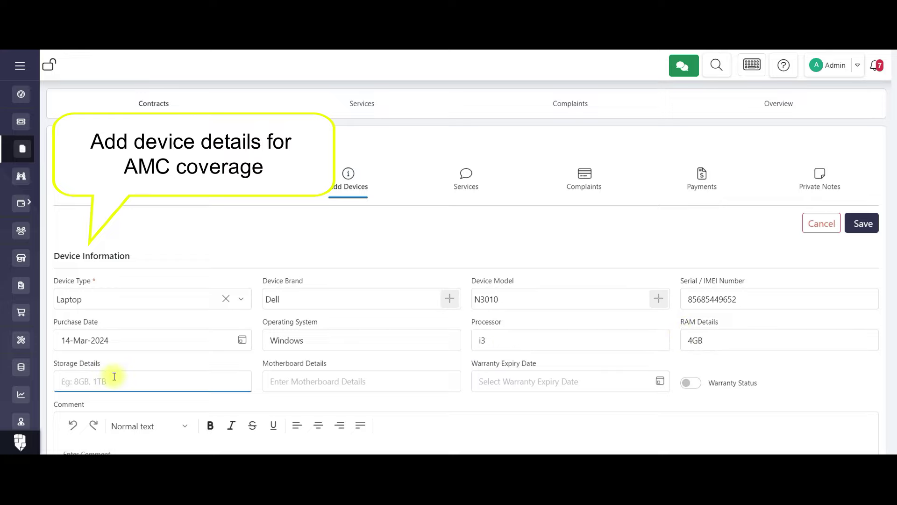
type("1TB")
left_click(293, 380)
type("Intel")
left_click(489, 387)
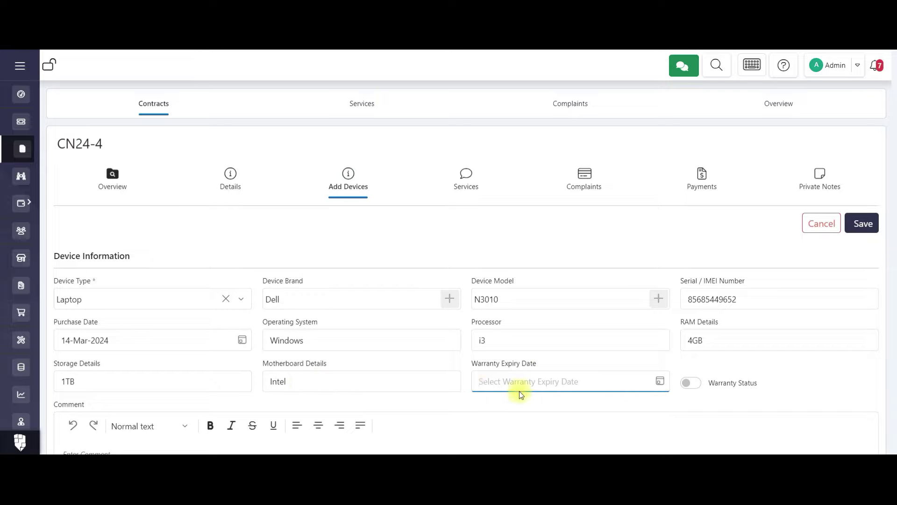
Set purchase date 01-Mar-2024, warranty expiry 01-Mar-2025, and mark the warranty active.
left_click(659, 383)
scroll(290, 302, "down", 1)
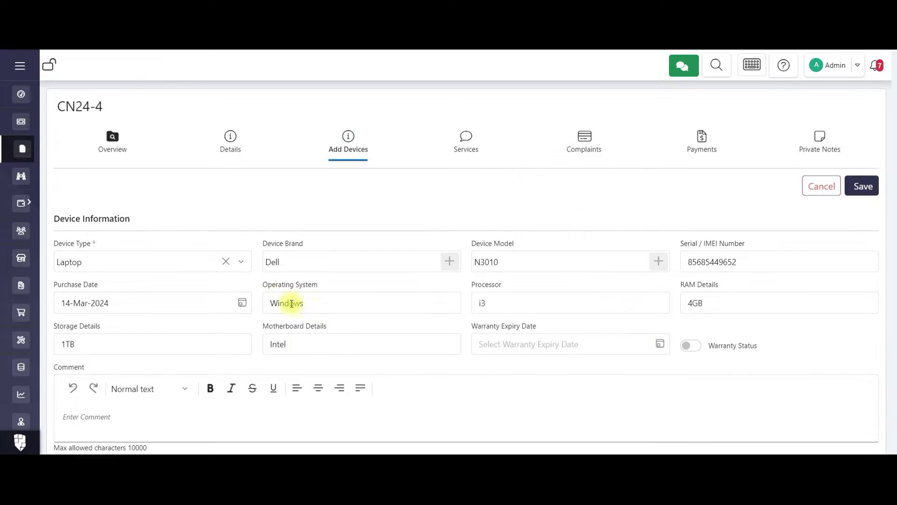
left_click(242, 304)
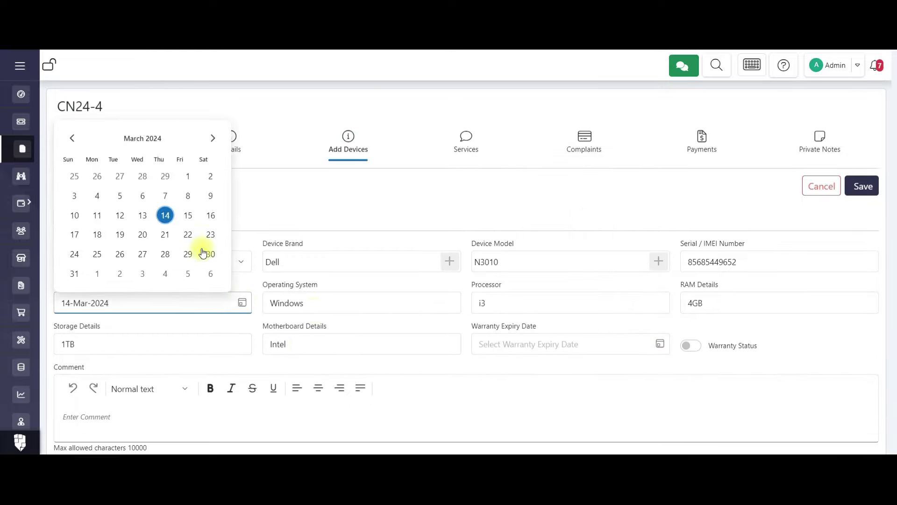
left_click(190, 176)
left_click(659, 345)
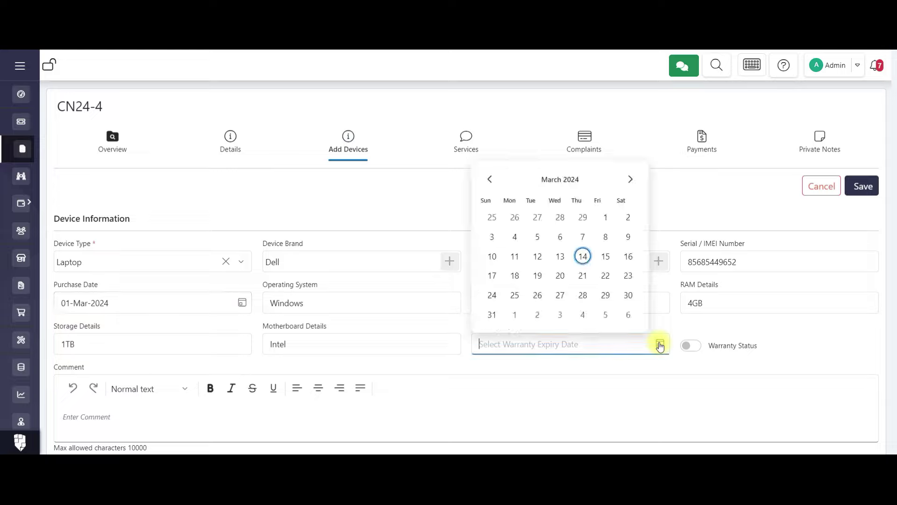
left_click(563, 181)
left_click(559, 183)
left_click(580, 258)
left_click(582, 216)
left_click(628, 215)
left_click(689, 345)
scroll(327, 327, "down", 5)
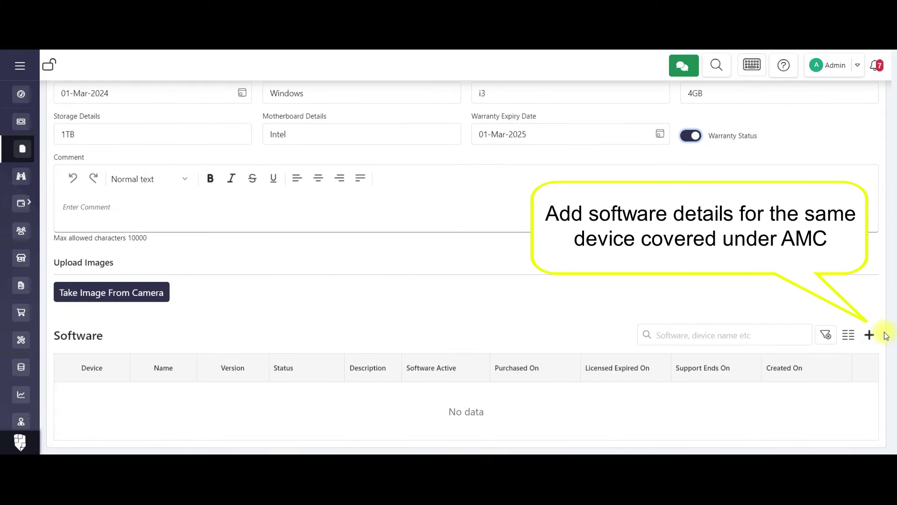
Add software Quick Heal version 24.00 by Quick Heal Antivirus with its serial key and Permissive license.
left_click(870, 335)
left_click(174, 141)
type("Quick Heal")
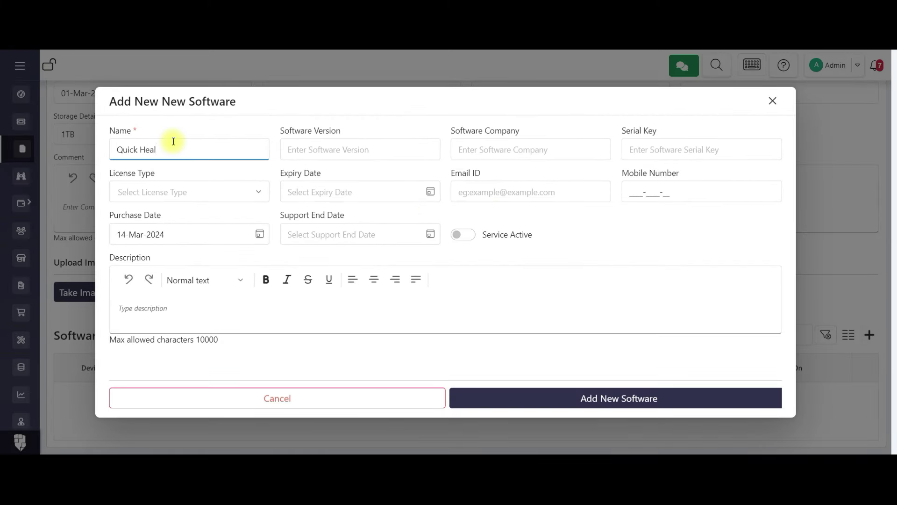
left_click(360, 149)
type("24.00")
left_click(463, 149)
type("Quick Heal Antivirus")
left_click(633, 148)
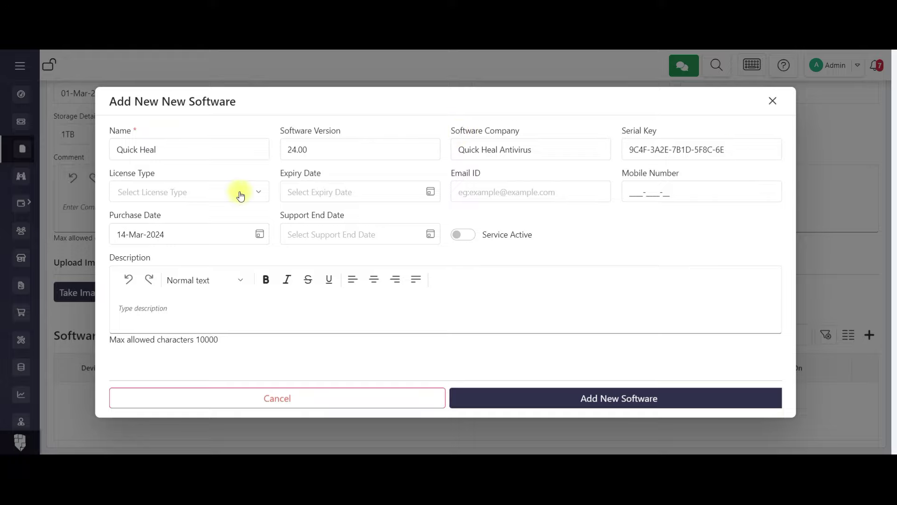
left_click(240, 192)
left_click(179, 255)
Set expiry March 2025, contact mobile, purchase 01-Mar-2024, support end March 2025, service active, and add it.
left_click(426, 192)
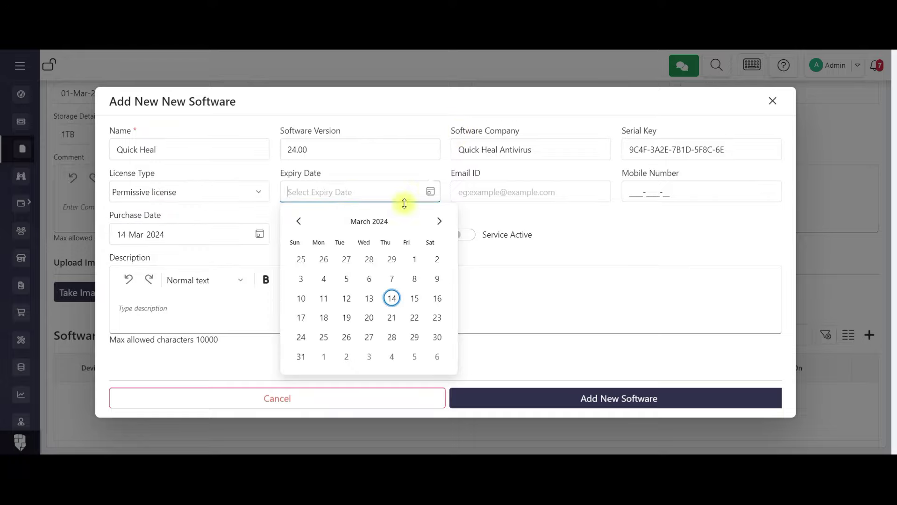
left_click(368, 221)
scroll(378, 266, "down", 1)
left_click(393, 256)
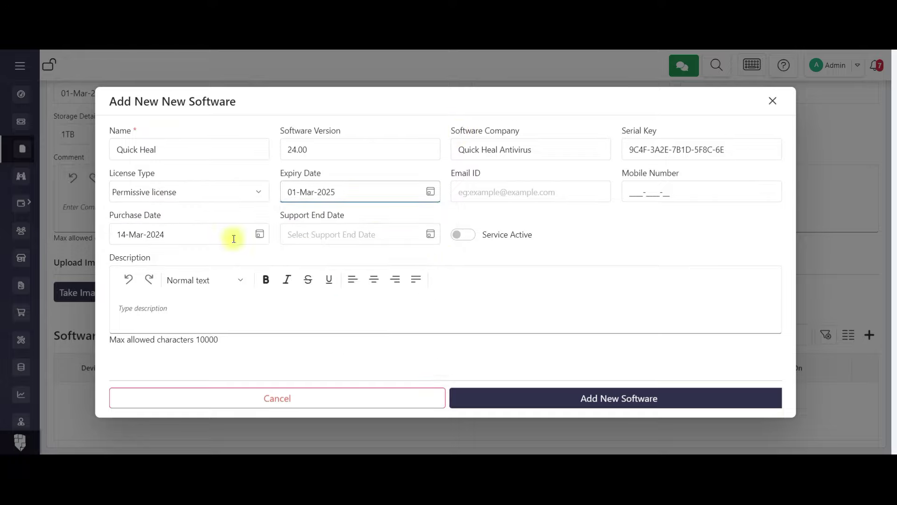
left_click(635, 191)
left_click(261, 235)
left_click(222, 299)
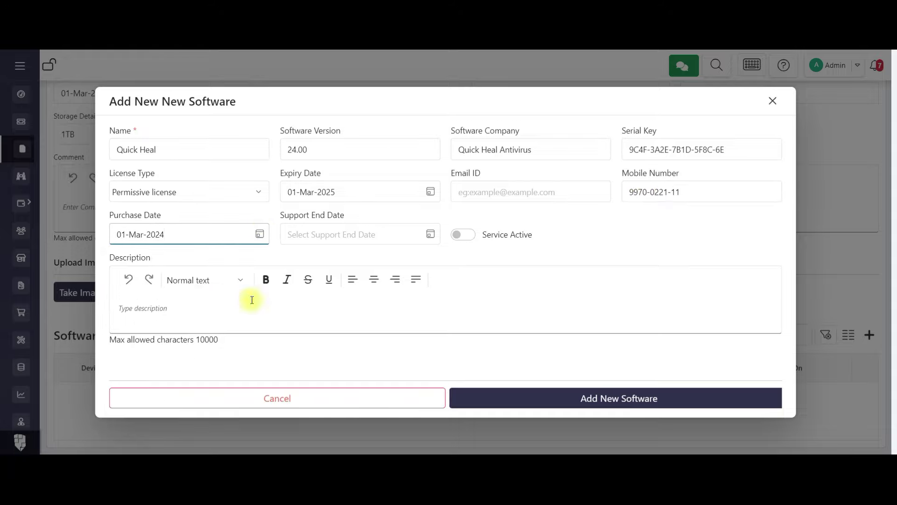
left_click(431, 234)
left_click(367, 263)
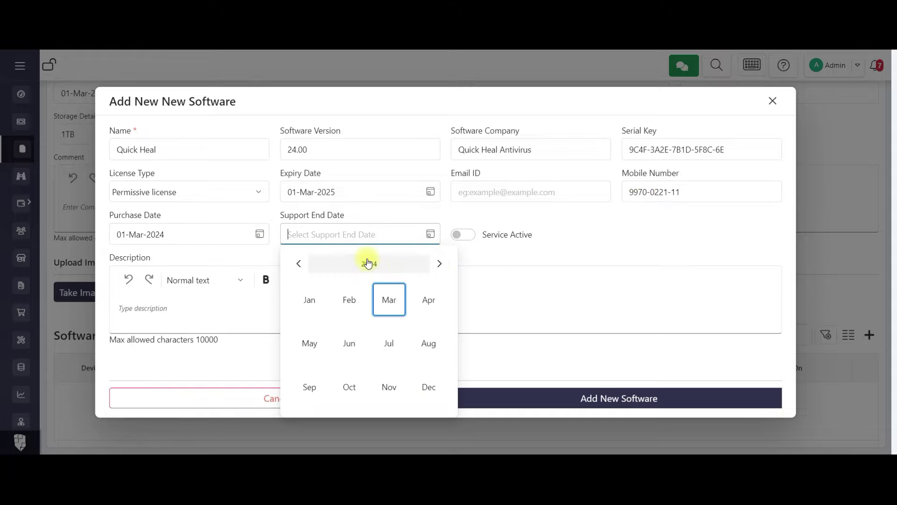
left_click(380, 309)
left_click(466, 234)
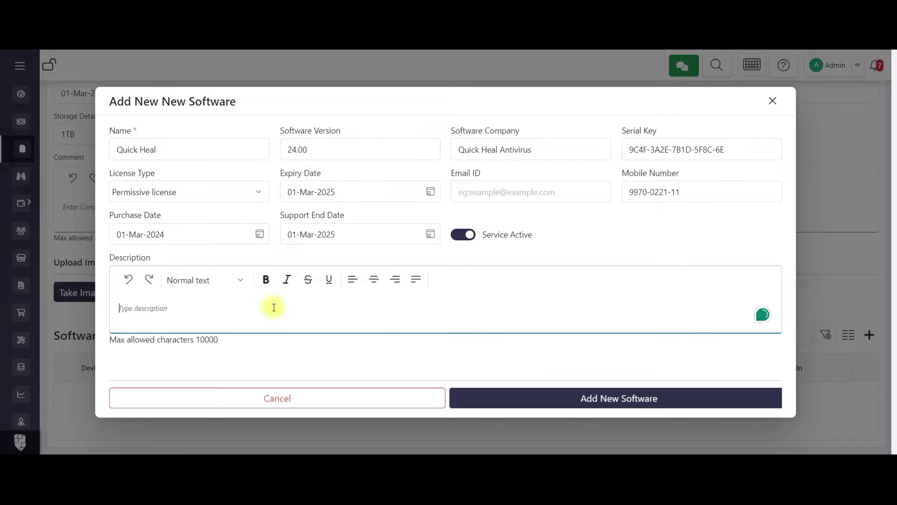
left_click(580, 397)
scroll(748, 189, "up", 4)
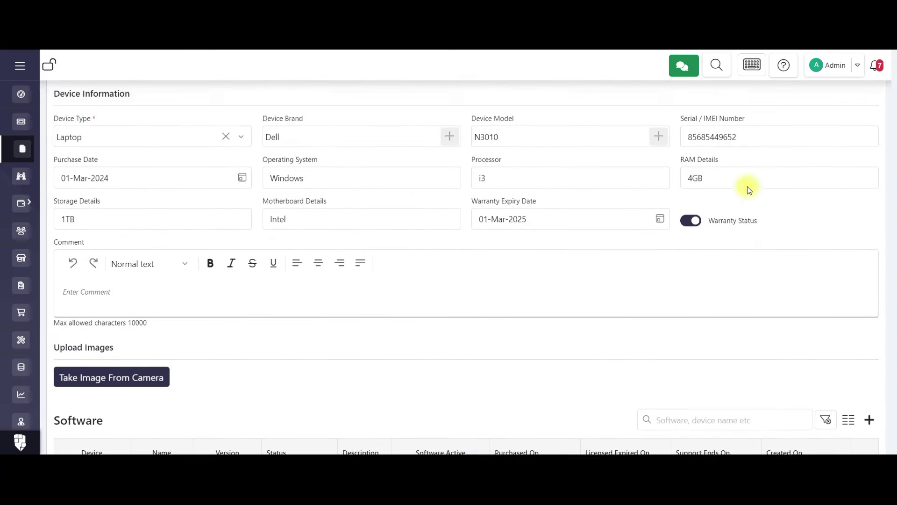
Save the Dell laptop to CN24-4 and open its first scheduled service, 01-May-2024, for editing.
left_click(862, 158)
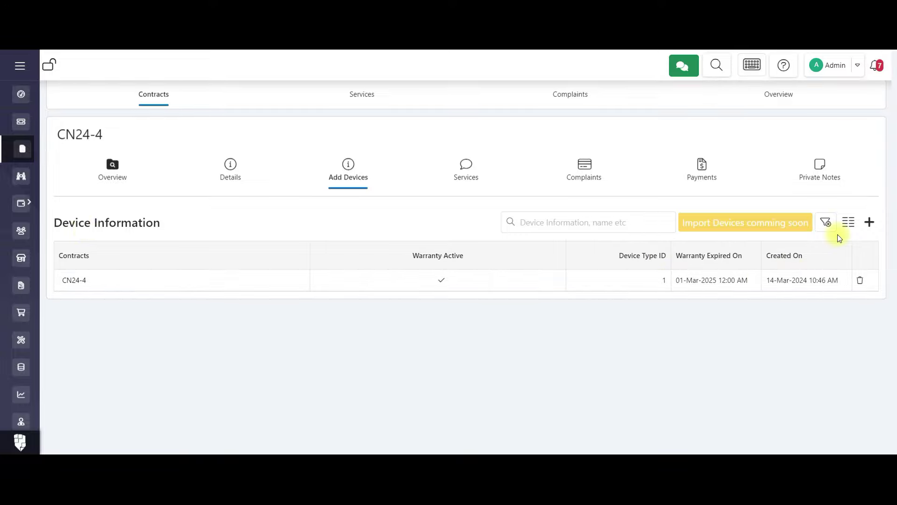
left_click(476, 186)
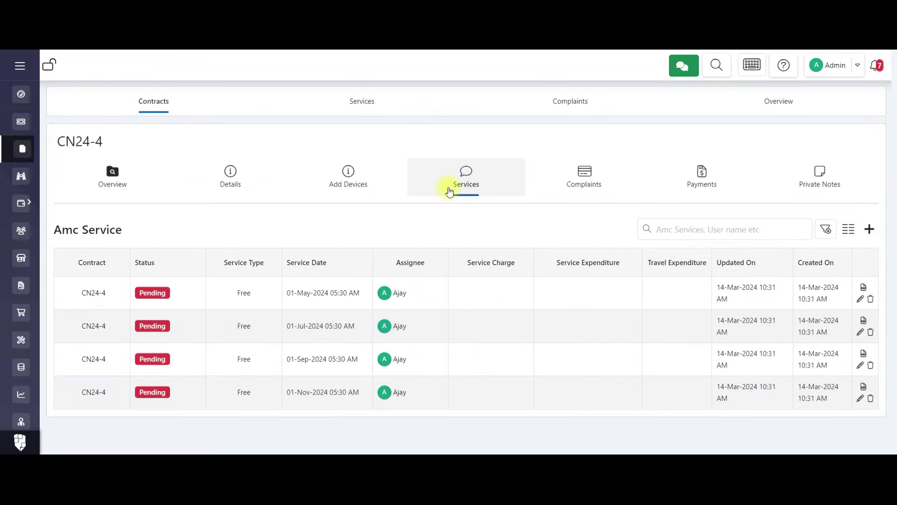
left_click(860, 298)
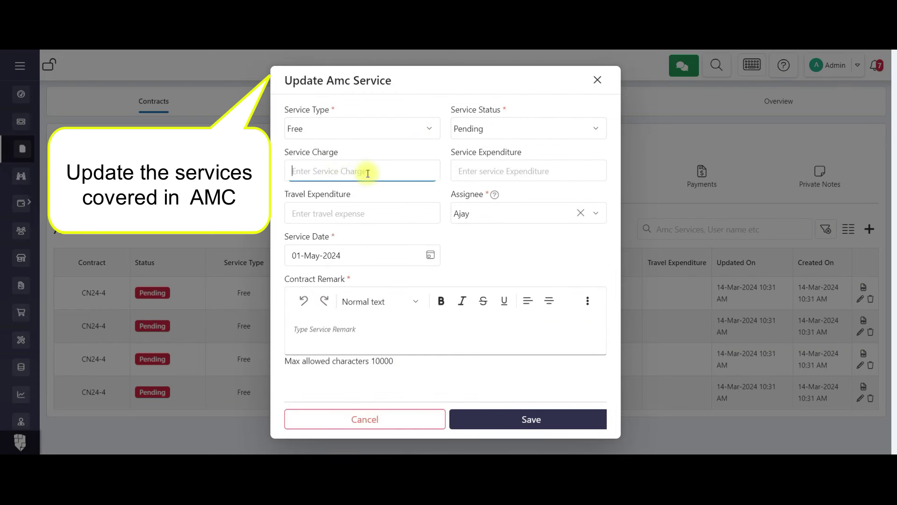
Mark the 01-May-2024 service Completed with remark 'First service completed', view its report, then return to contracts.
left_click(486, 126)
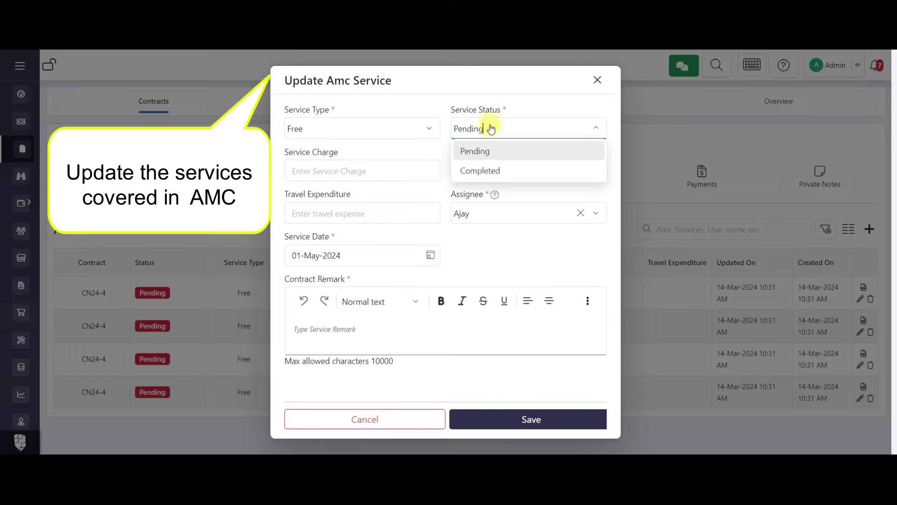
left_click(492, 167)
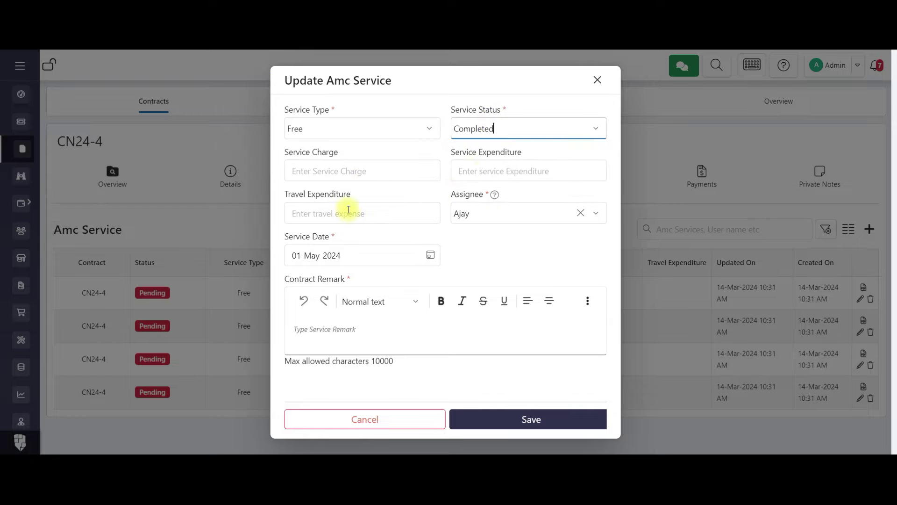
left_click(429, 254)
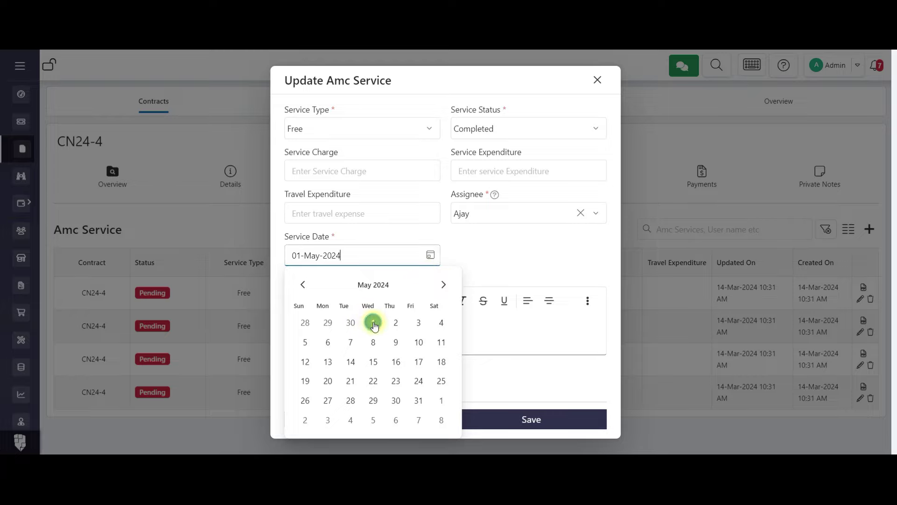
left_click(473, 248)
left_click(367, 345)
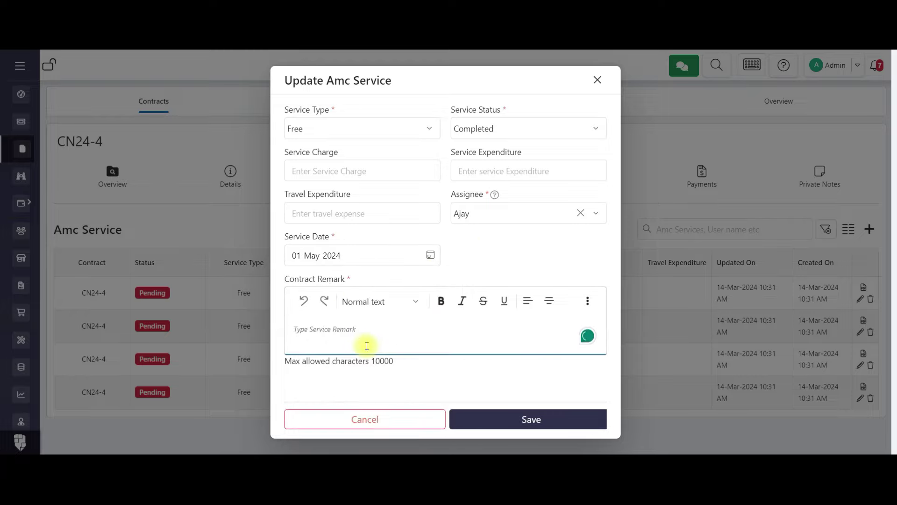
type("First service completed")
left_click(532, 413)
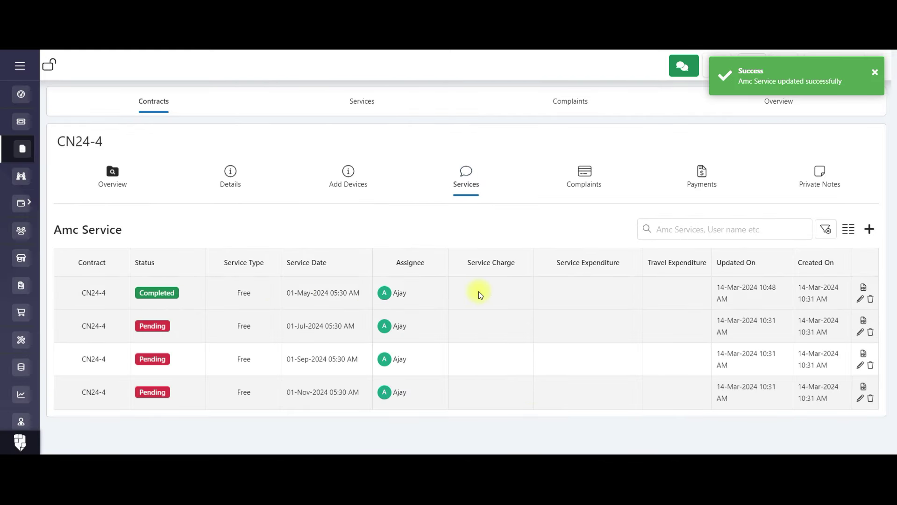
left_click(864, 287)
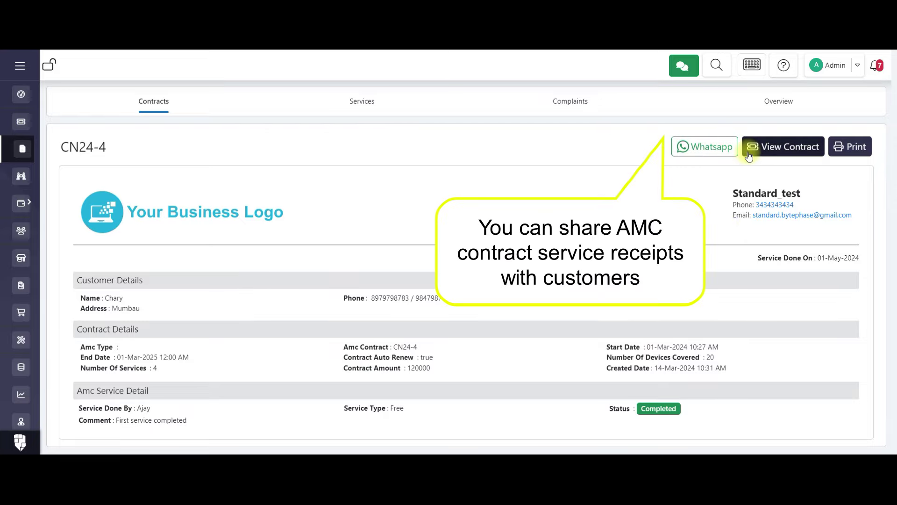
left_click(116, 110)
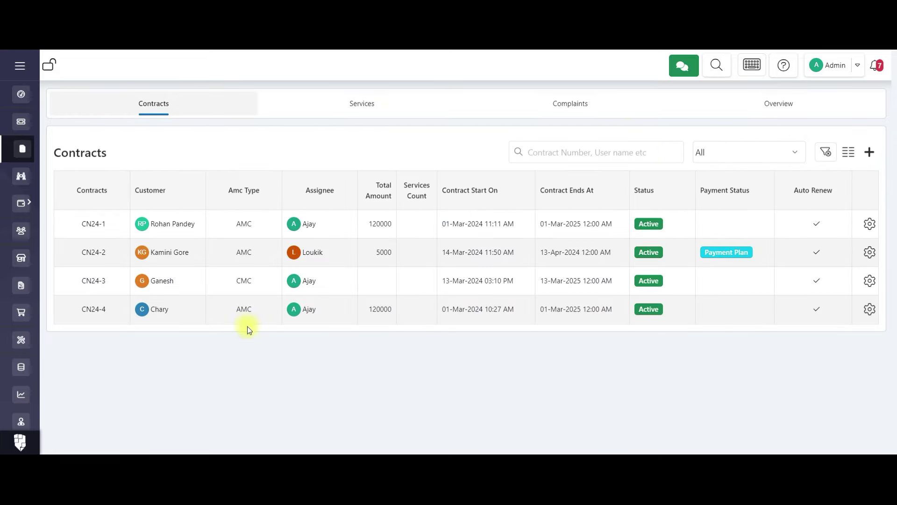
Open contract CN24-2 and review its devices, services, complaints, payments and private notes.
left_click(118, 249)
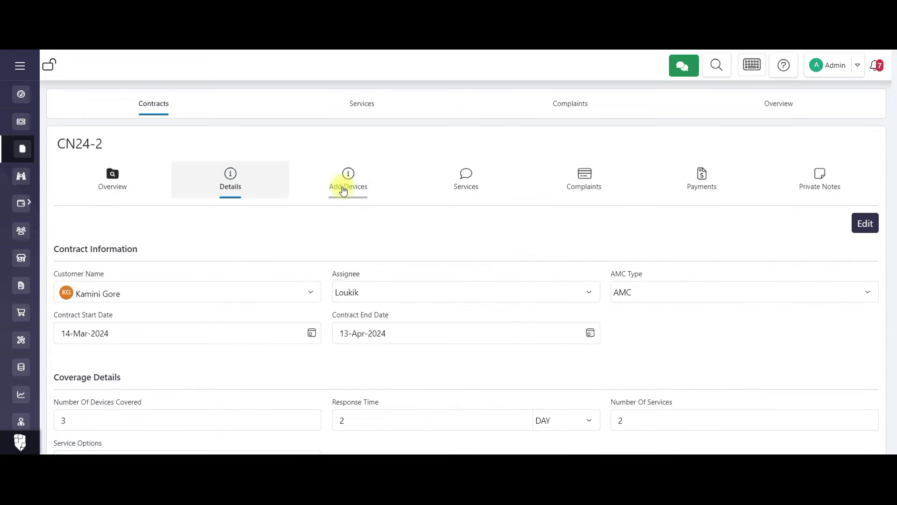
left_click(343, 189)
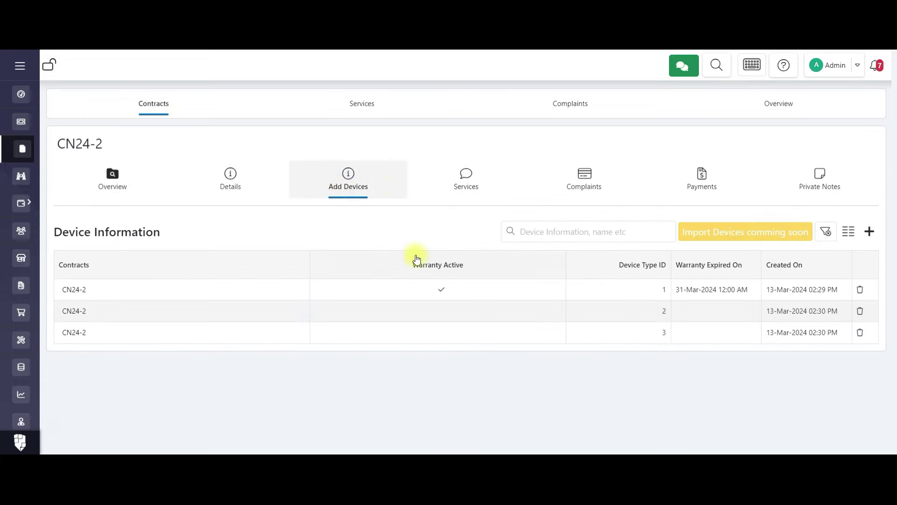
left_click(488, 188)
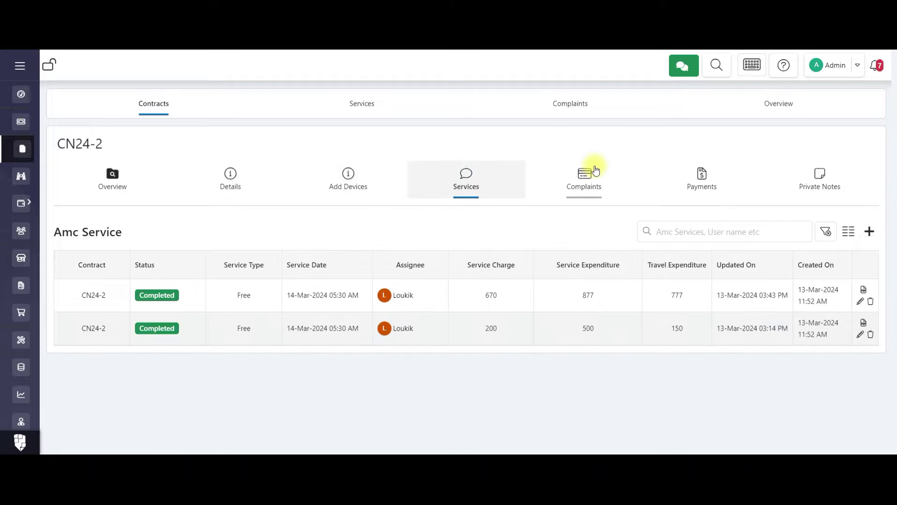
left_click(594, 170)
left_click(704, 185)
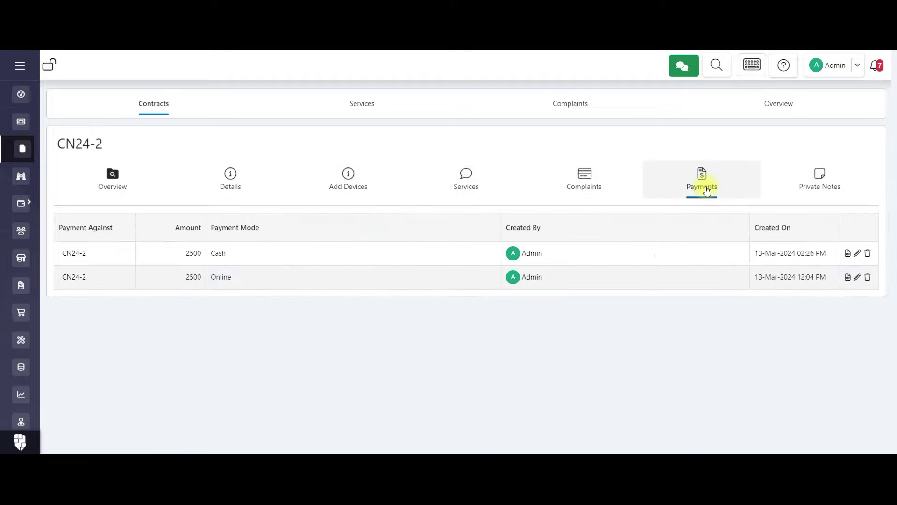
left_click(797, 188)
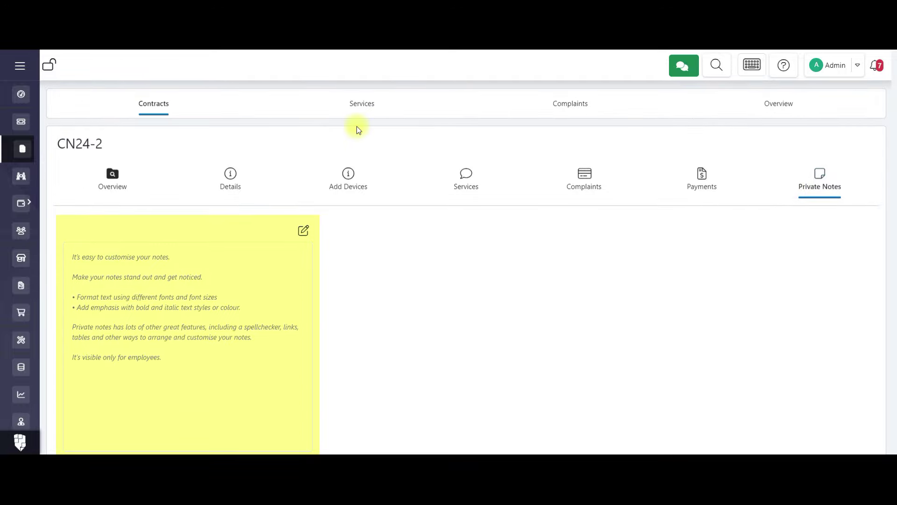
left_click(154, 114)
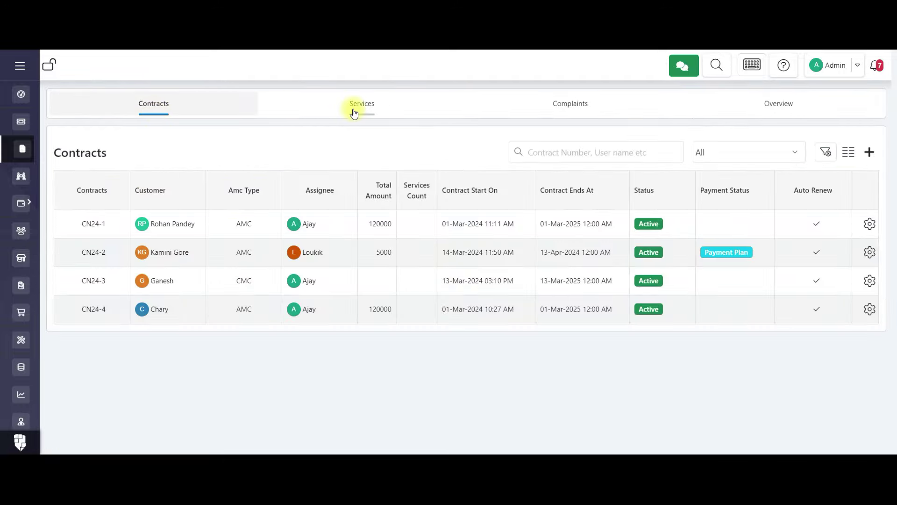
Browse all AMC services and complaints, then show the Overview charts for All dates as lines.
left_click(354, 112)
left_click(510, 113)
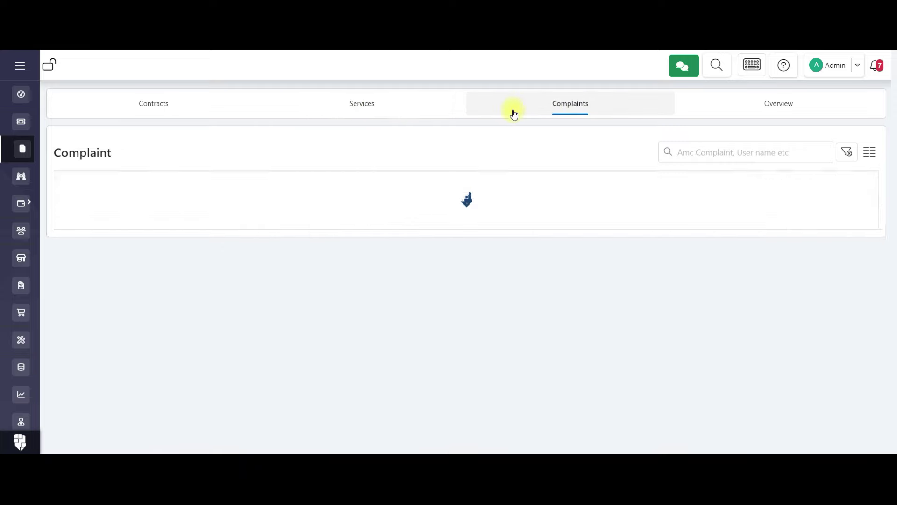
left_click(758, 102)
left_click(698, 144)
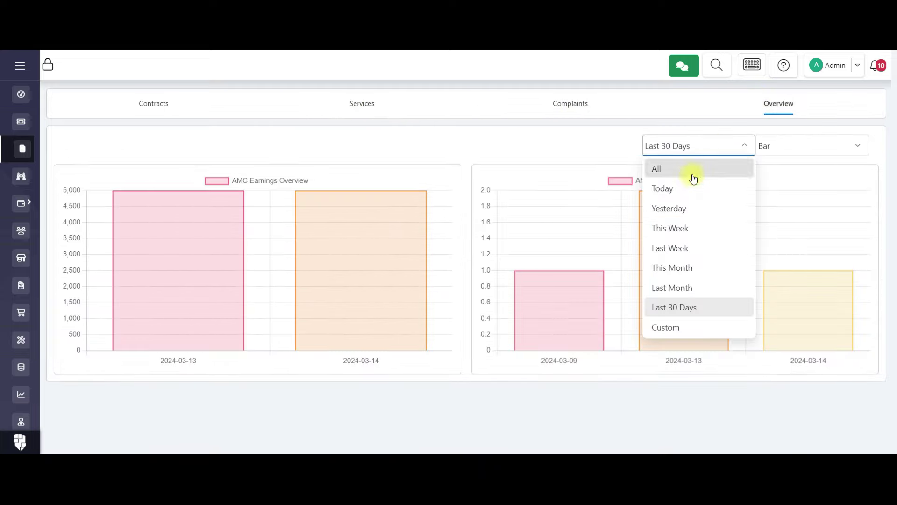
left_click(693, 168)
left_click(766, 144)
left_click(777, 186)
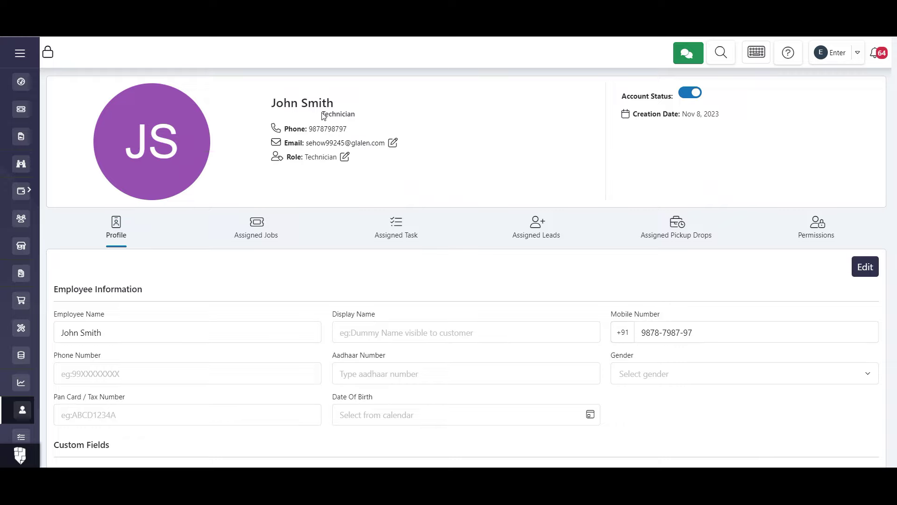
Untick the technician's Customer permission View Contact Information and save the permissions.
left_click(816, 229)
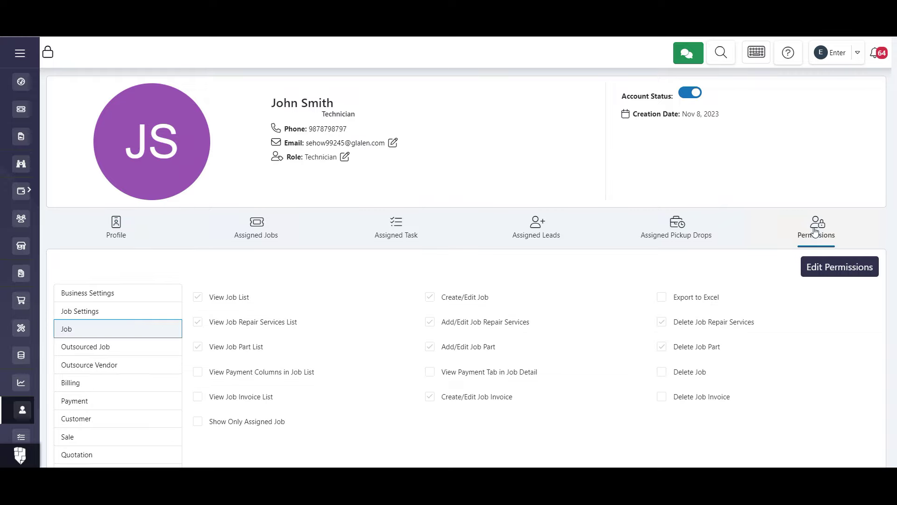
left_click(837, 275)
left_click(139, 422)
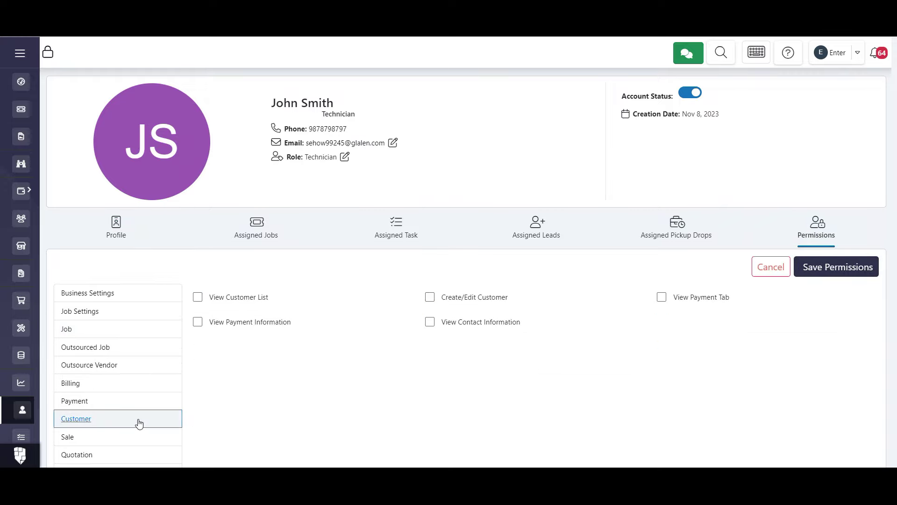
left_click(429, 323)
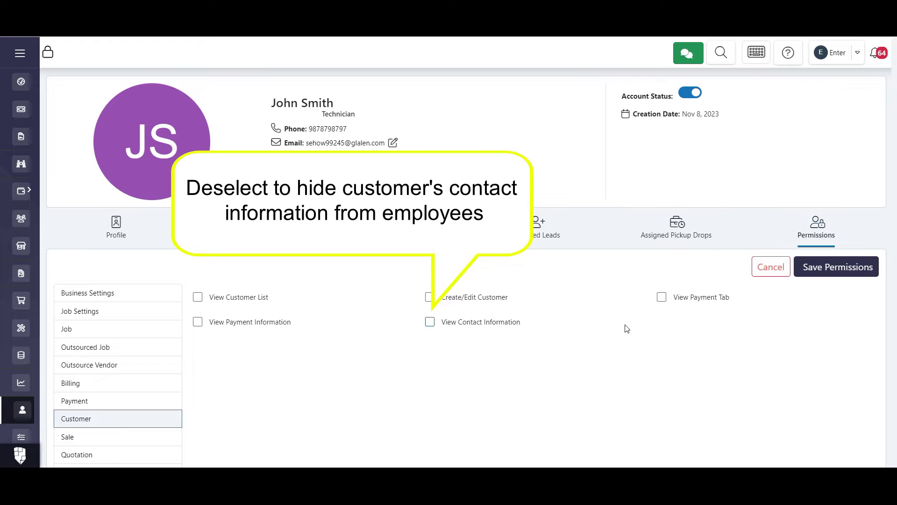
left_click(805, 266)
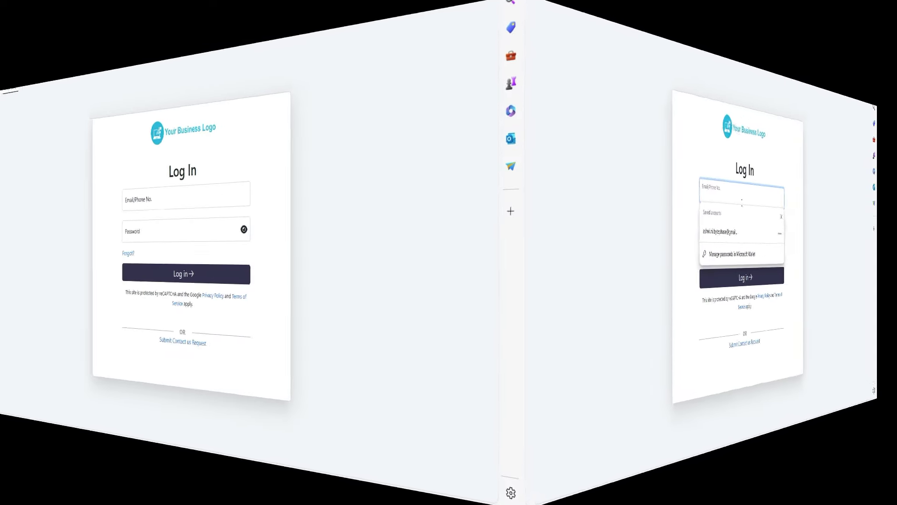
Log in as the technician and confirm customer phone and email are locked on job JB24-3.
left_click(372, 242)
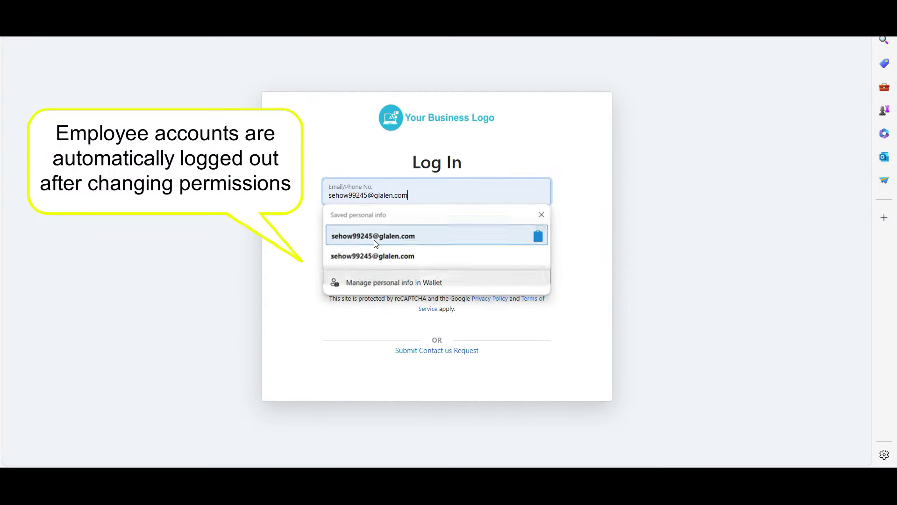
left_click(453, 279)
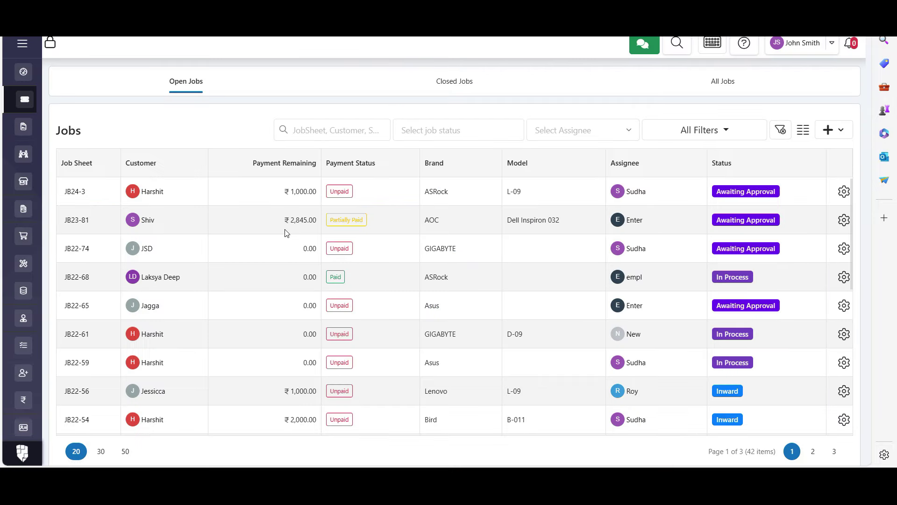
left_click(151, 194)
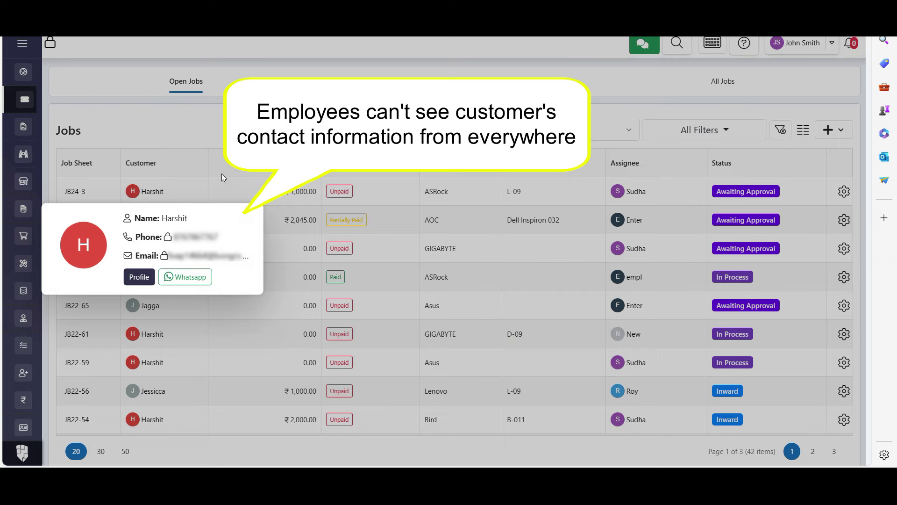
left_click(228, 119)
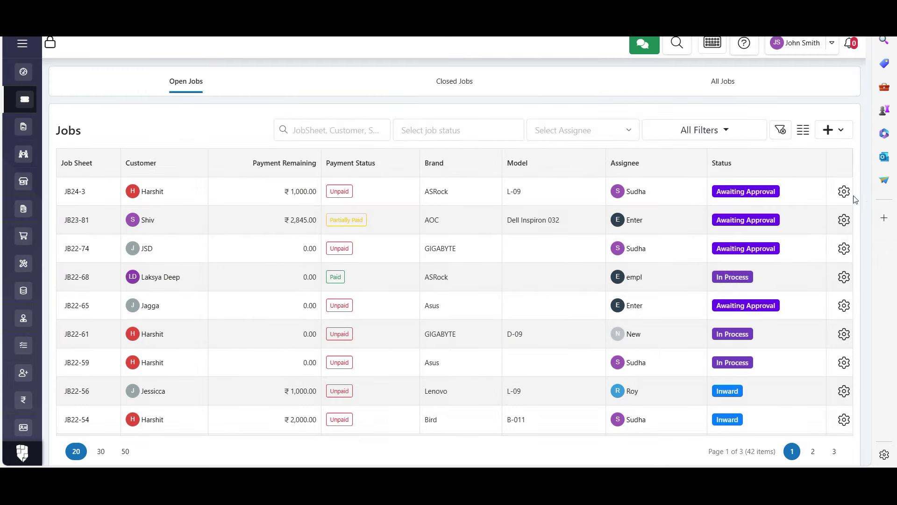
left_click(844, 193)
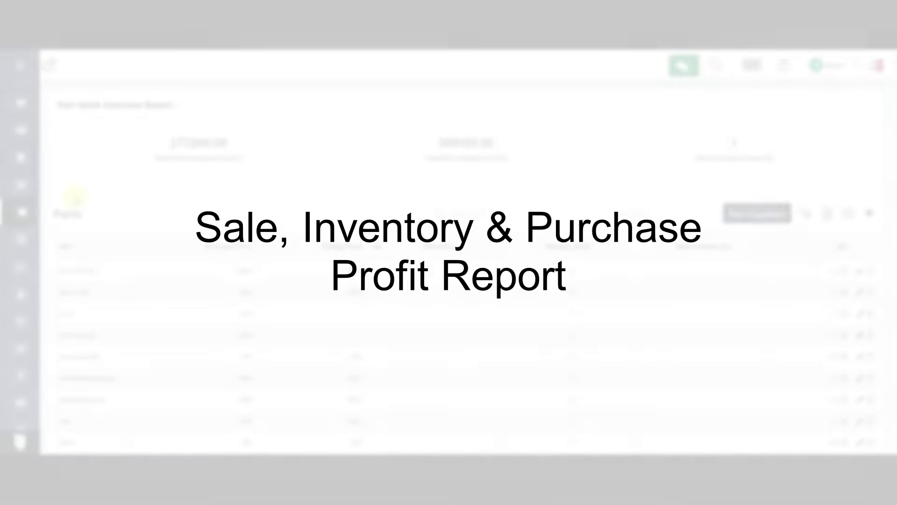
Review the Inventory parts overview: purchase total 277269.00, selling total 388150.00, one low-stock part.
mouse_move(64, 220)
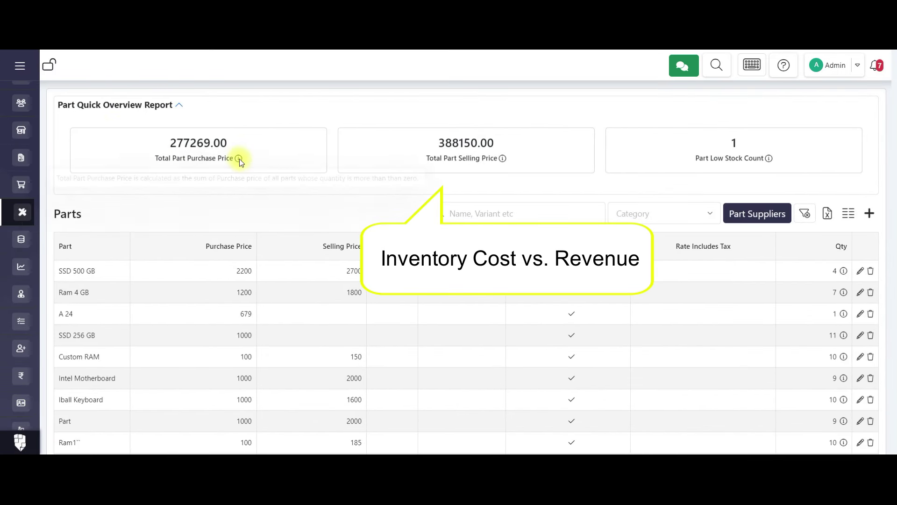
mouse_move(503, 160)
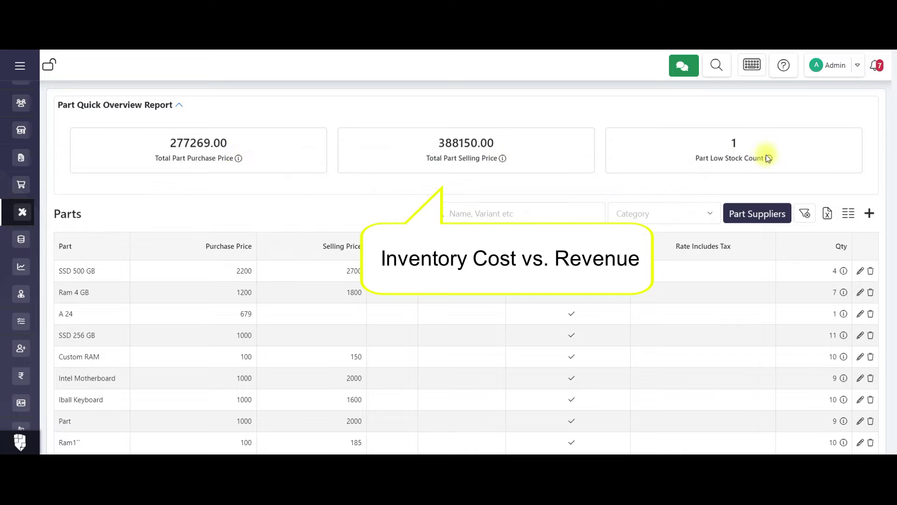
mouse_move(769, 159)
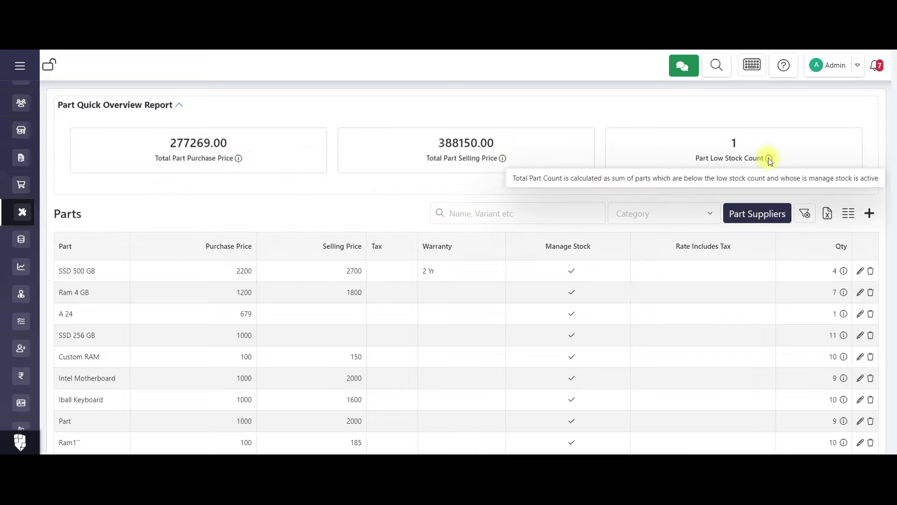
Open the Sales list and expand its Sale Quick Overview Report totals.
mouse_move(8, 212)
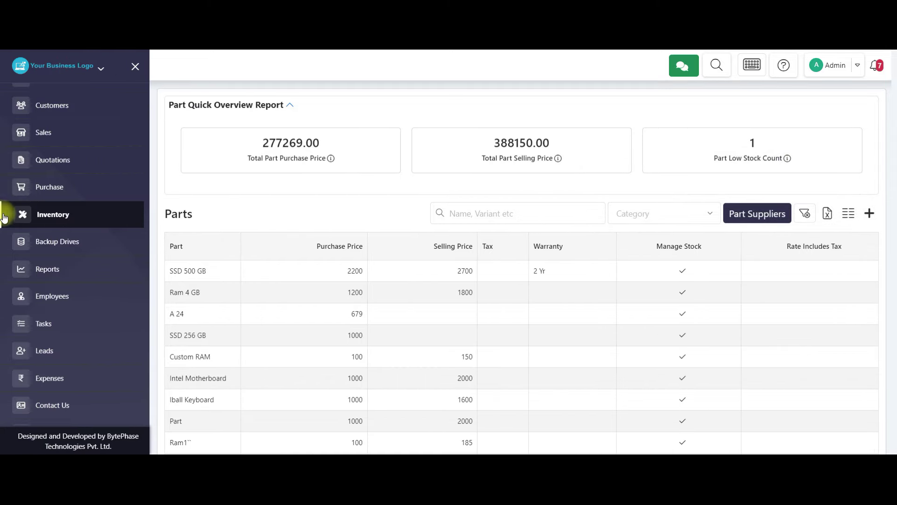
left_click(92, 136)
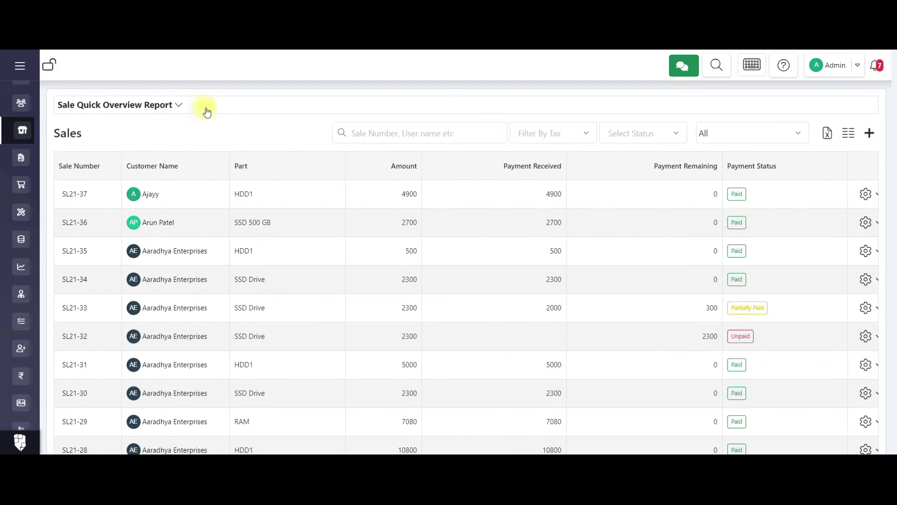
left_click(207, 111)
mouse_move(222, 185)
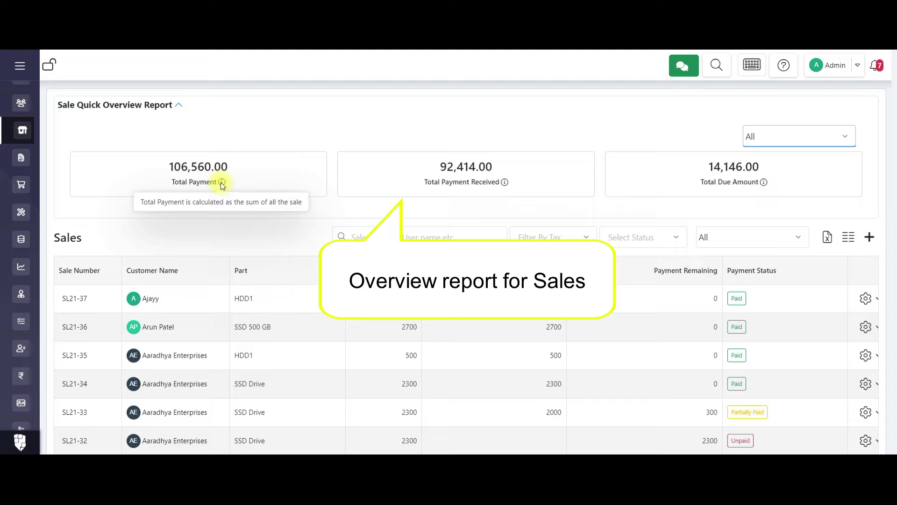
mouse_move(507, 185)
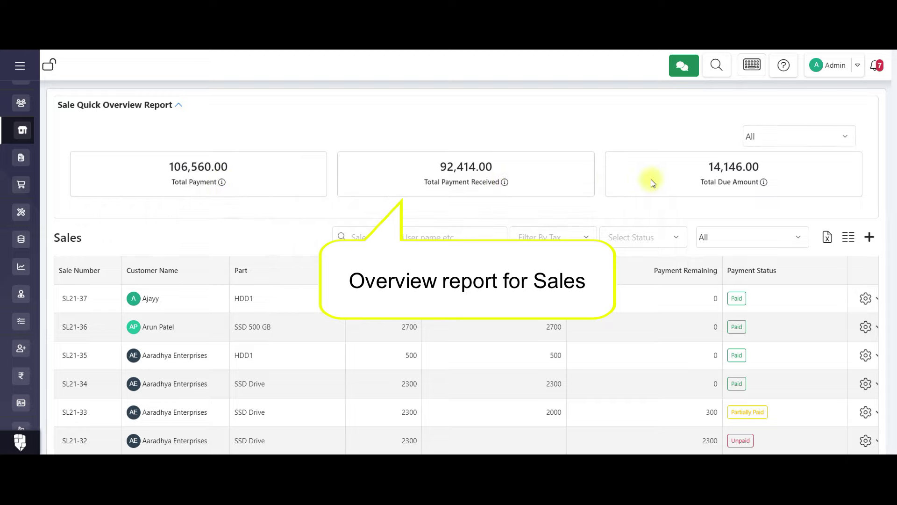
mouse_move(763, 185)
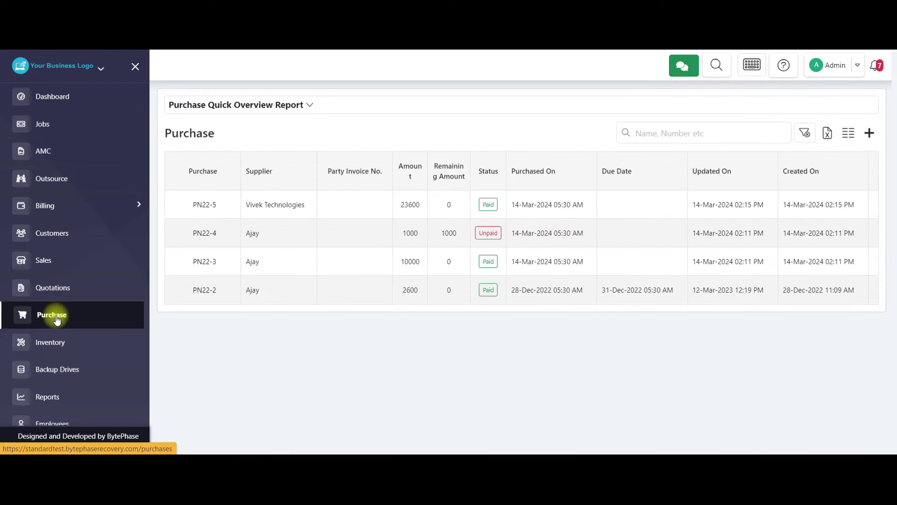
Expand the purchase overview showing 34,600.00 purchased, 33,600.00 paid and 1,000.00 due.
left_click(168, 107)
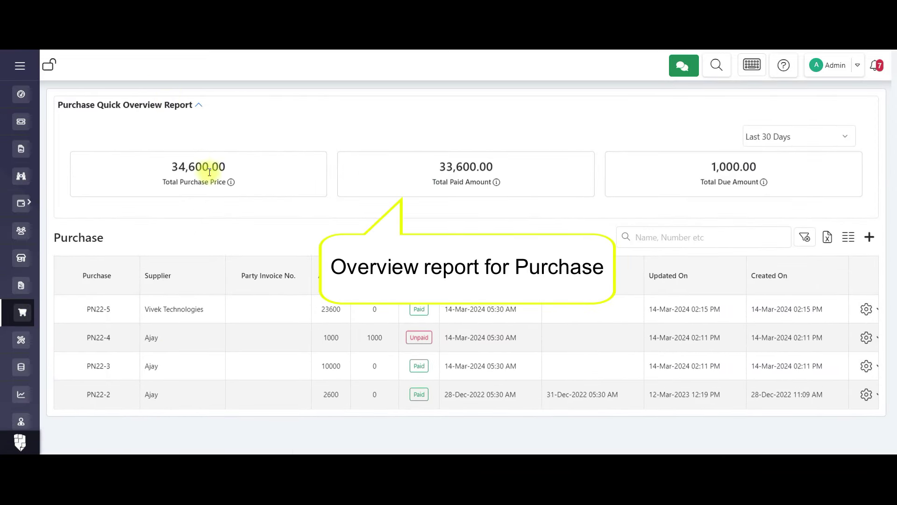
mouse_move(231, 184)
mouse_move(497, 185)
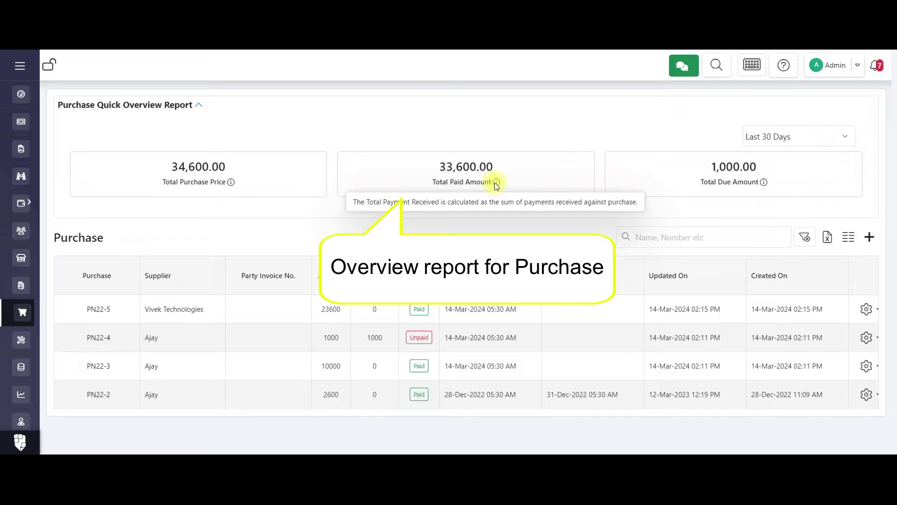
mouse_move(764, 185)
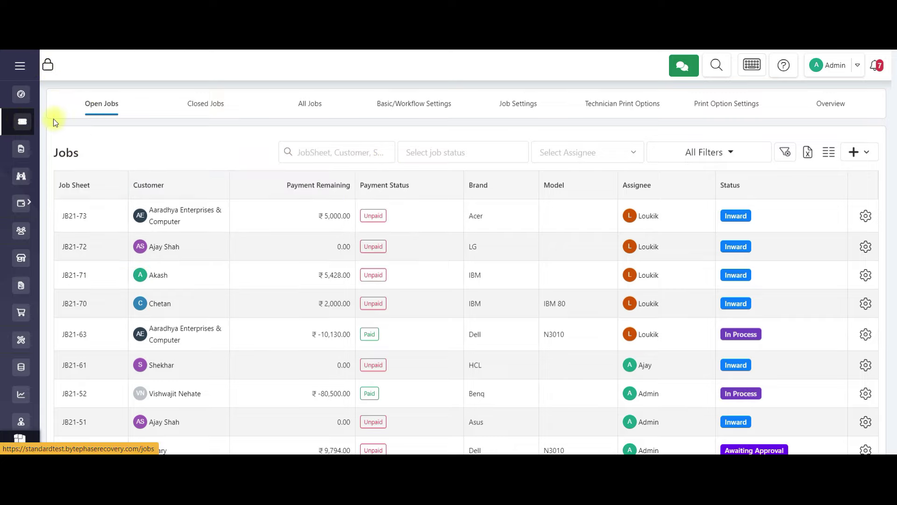
Collapse the sidebar, then edit Business Information to add and save the MSME number.
left_click(48, 66)
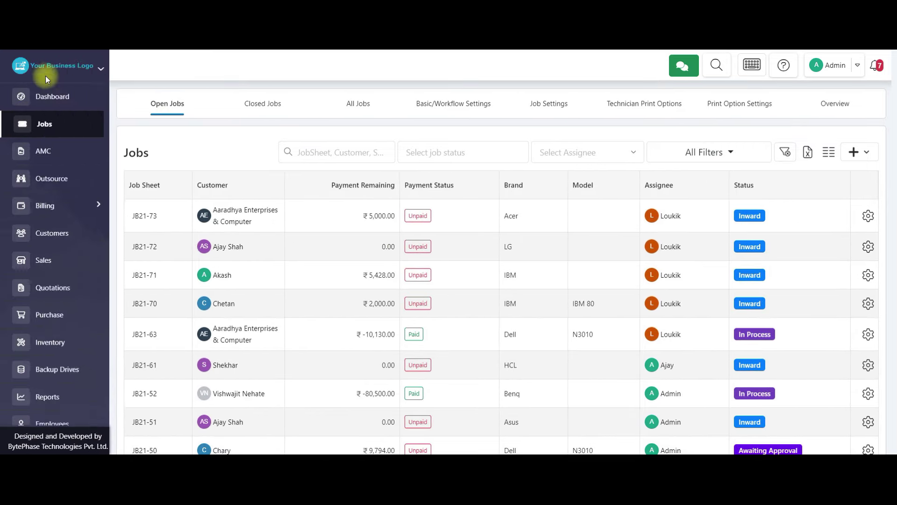
left_click(49, 66)
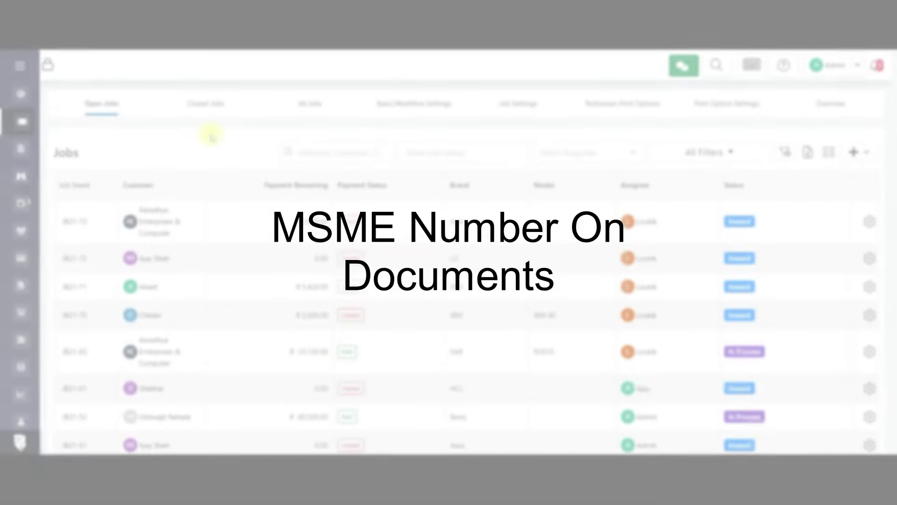
left_click(20, 65)
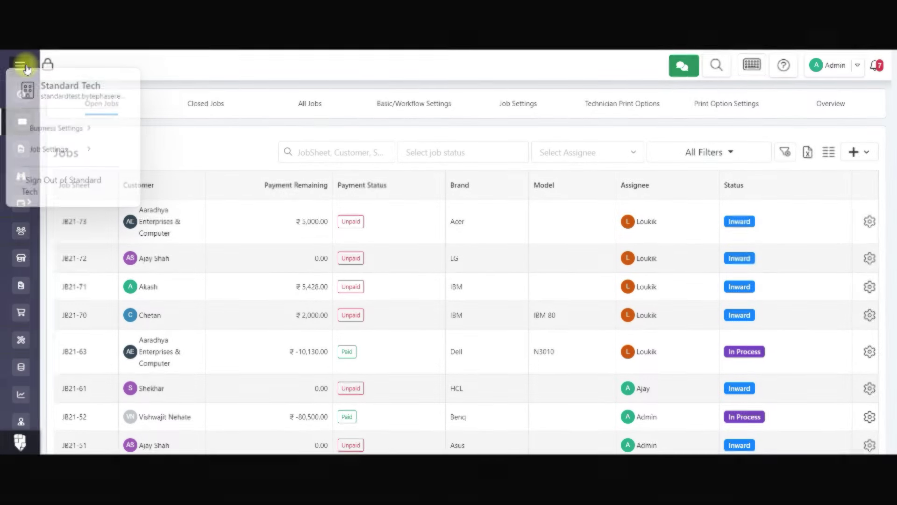
mouse_move(40, 126)
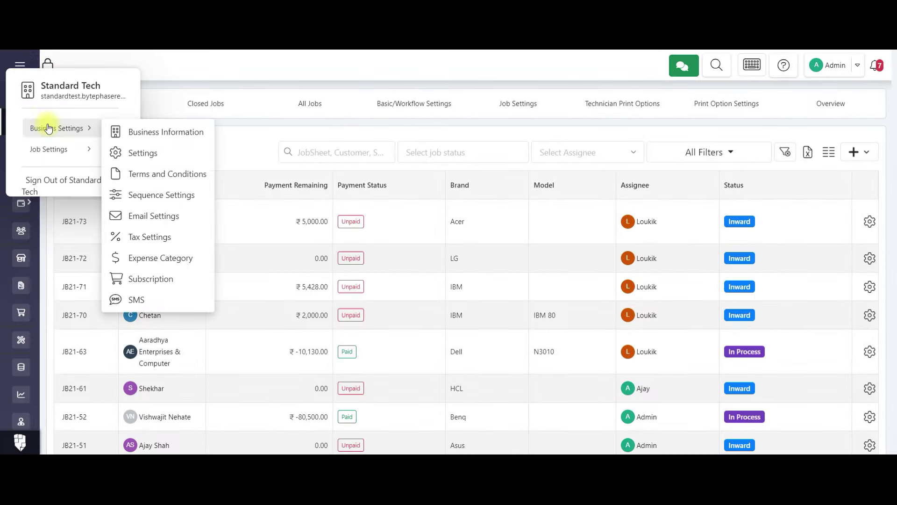
left_click(142, 135)
left_click(870, 158)
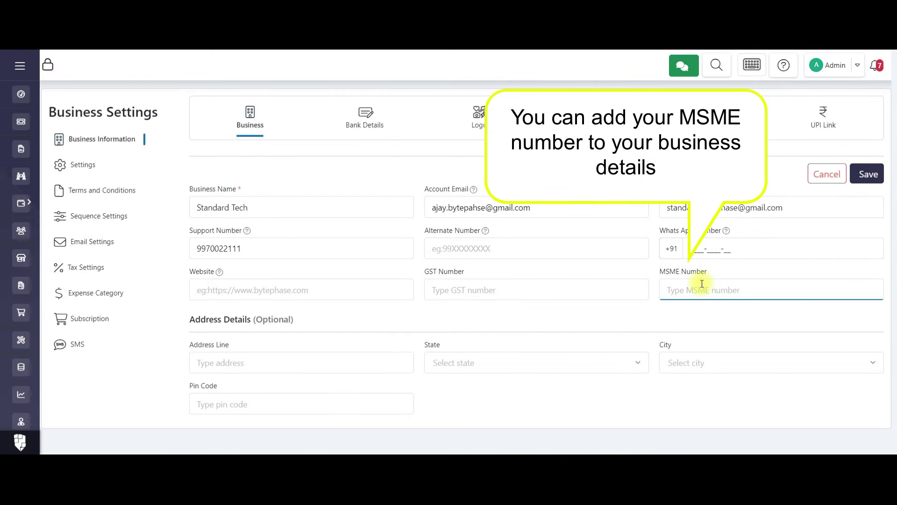
left_click(867, 173)
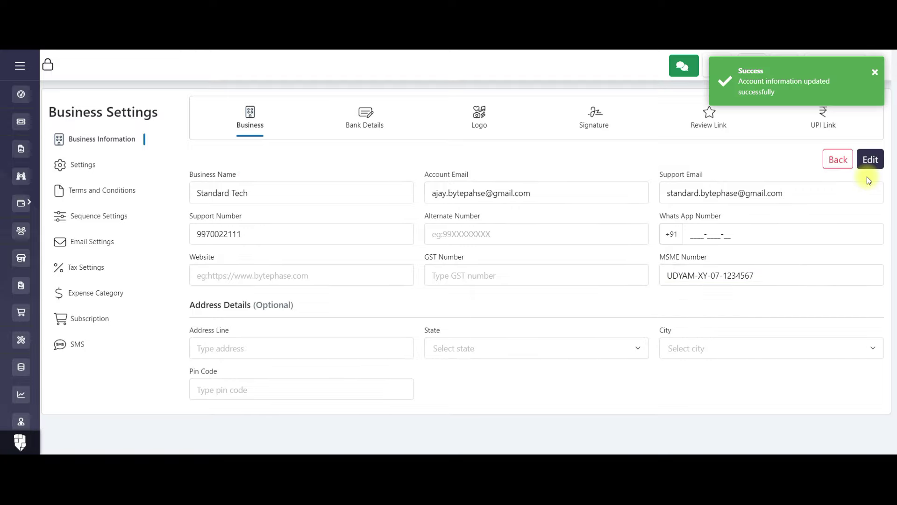
Open job JB21-73's job sheet and highlight the MSME number line in its header.
left_click(16, 127)
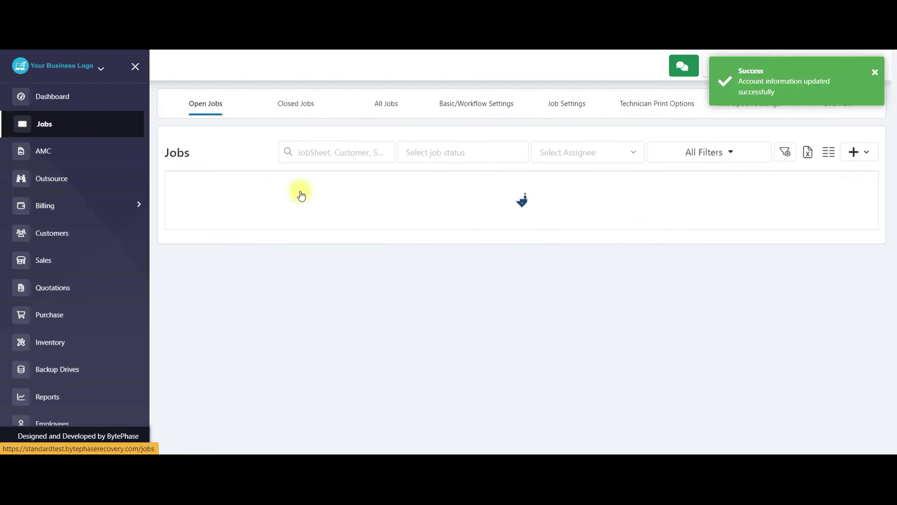
left_click(858, 222)
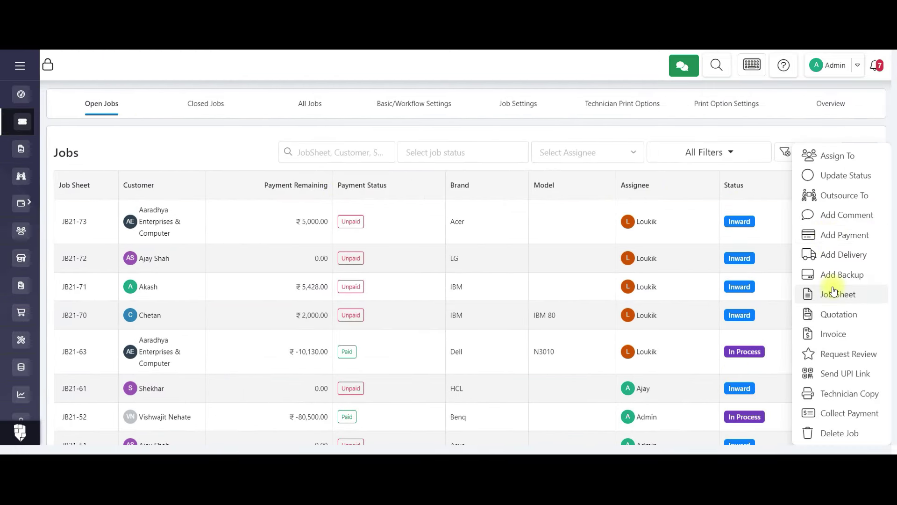
left_click(835, 292)
left_click_drag(727, 208, 858, 207)
left_click(849, 202)
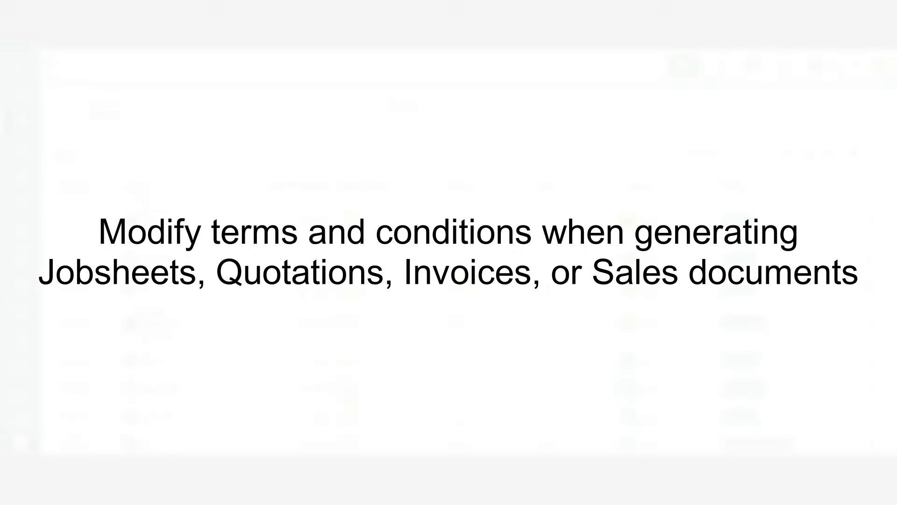
Start a new repair job and replace its sample terms with laptop-repair terms.
left_click(852, 153)
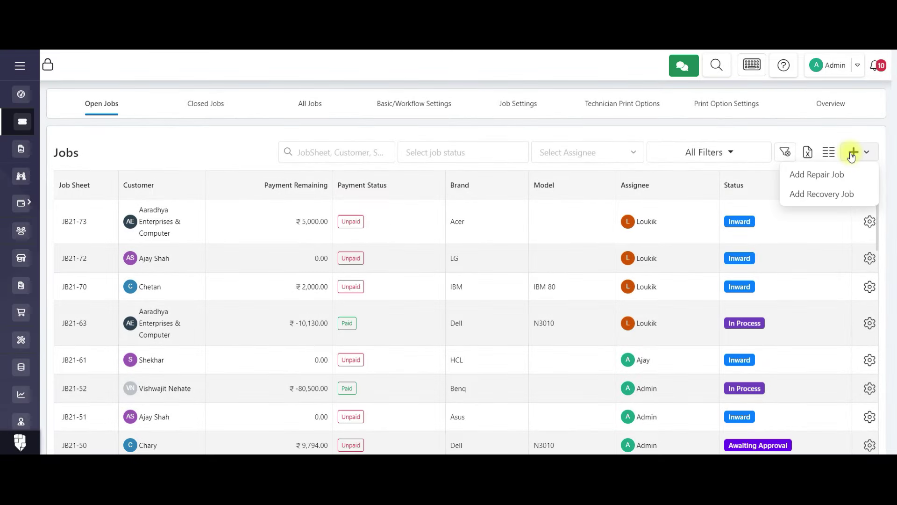
left_click(817, 174)
scroll(505, 234, "down", 15)
left_click_drag(287, 405, 56, 321)
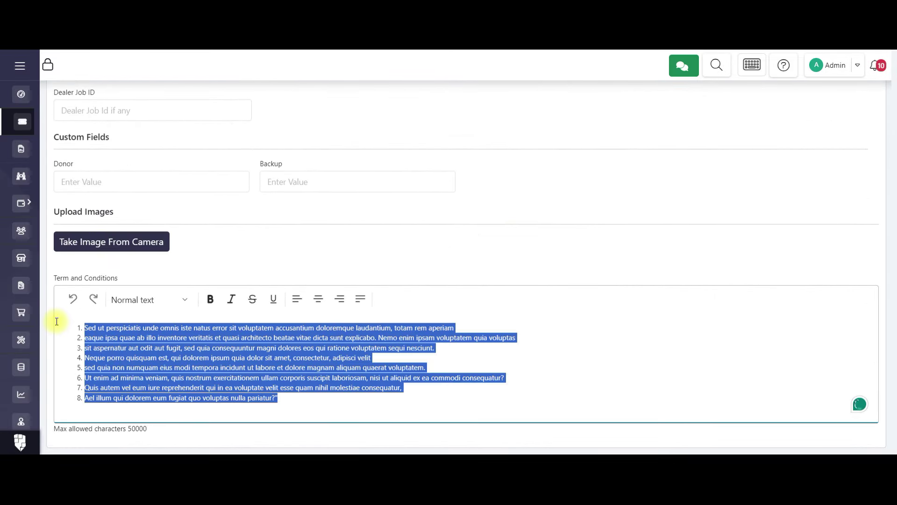
key("ctrl+v")
scroll(842, 174, "up", 15)
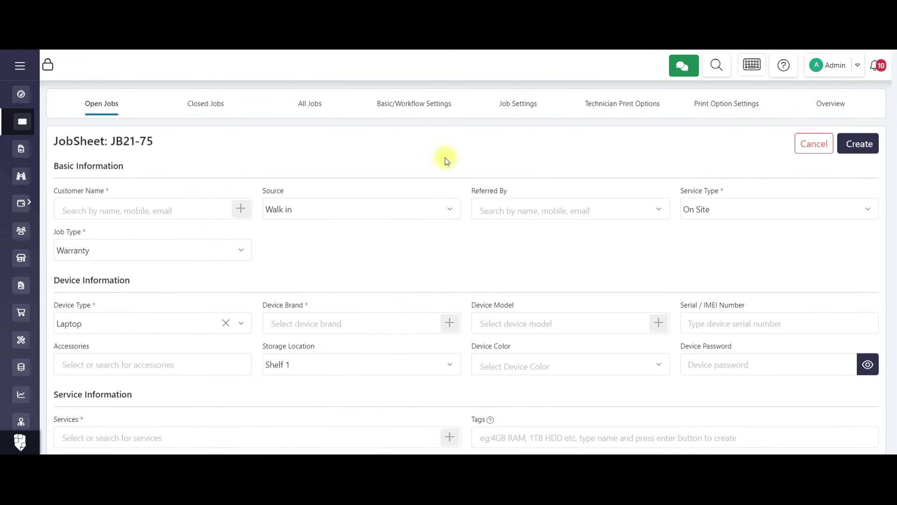
left_click(21, 121)
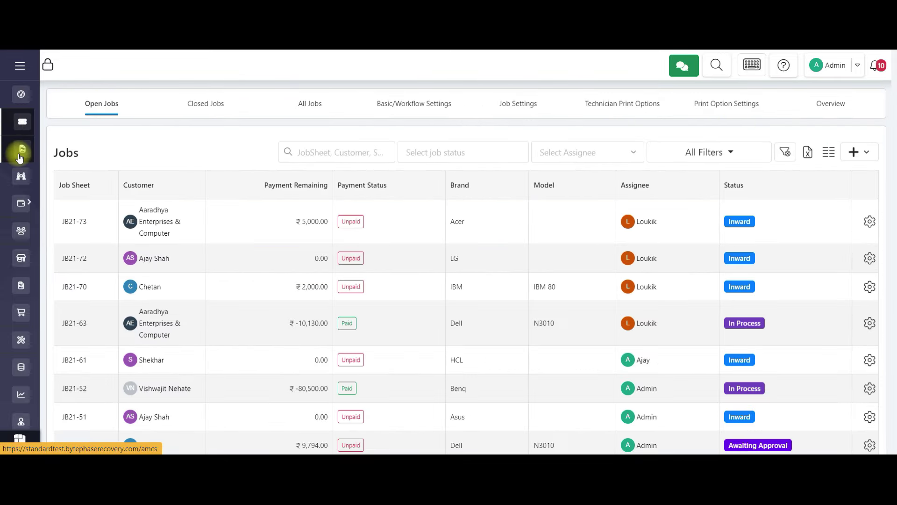
Start a new AMC contract and begin editing its terms and conditions.
left_click(20, 154)
left_click(870, 150)
scroll(295, 358, "down", 7)
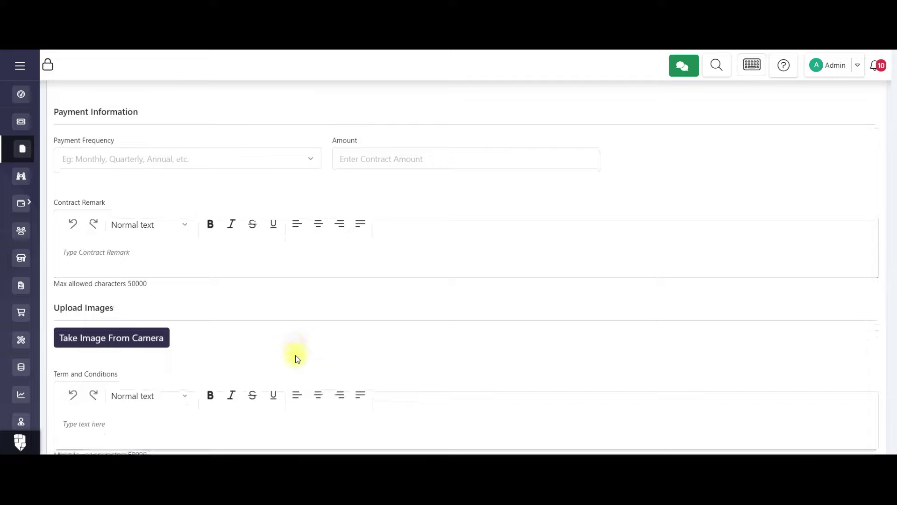
left_click(150, 410)
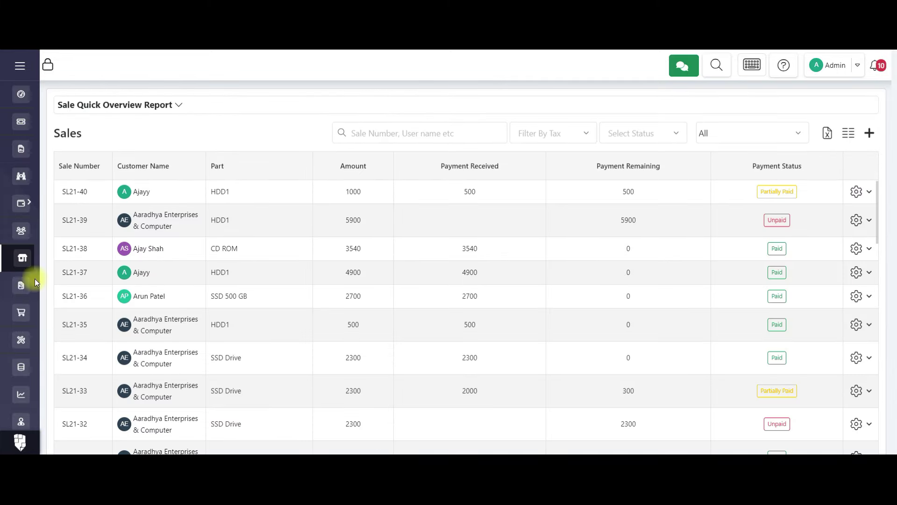
Start a new sale and replace its sample terms with the laptop-repair terms.
left_click(869, 134)
scroll(203, 321, "down", 4)
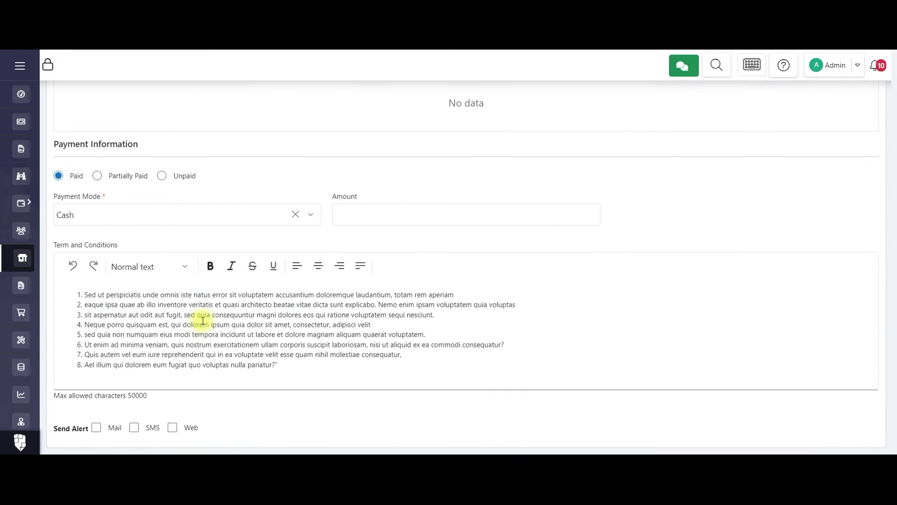
key("ctrl+a")
key("BackSpace")
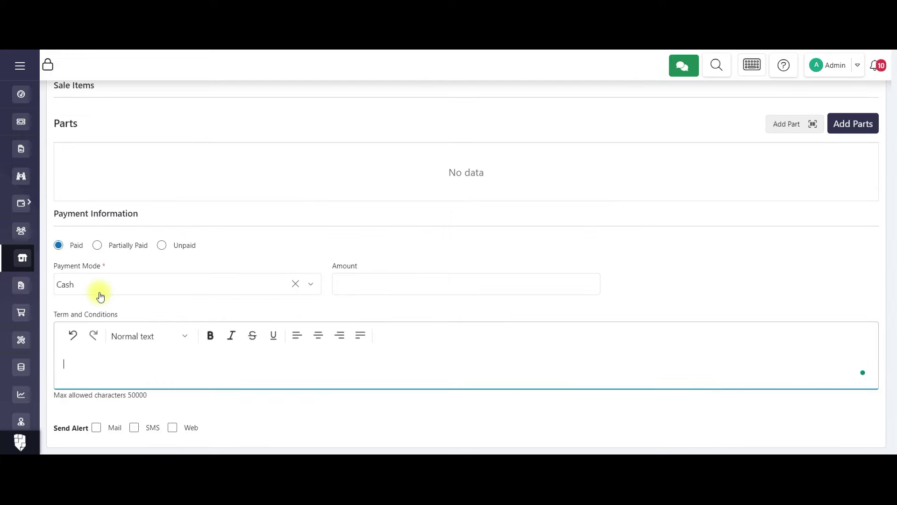
type("1. By signing the laptop repair jobsheet, you authorize the repair service to proceed with the necessary repairs as outlined in the document.  2. While every effort will be made to repair your laptop, we are not liable for any data loss, hardware damage, or other issues that may arise during the repair process.  3. The estimated cost provided on the jobsheet is subject to change based on the actual repair requirements. Any additional costs will be communicated to you for approval before proceeding with the repair.  4. We will make every effort to complete the repair within the estimated timeframe provided. However, unforeseen circumstances may cause delays, and we appreciate your understanding and patience.  5. Payment for the repair services is due upon completion of the repair. Failure to make payment within the specified timeframe may result in additional charges or the retention of your laptop until payment is received.")
Start a new quotation and replace its sample terms with the laptop-repair terms.
left_click(24, 286)
left_click(867, 104)
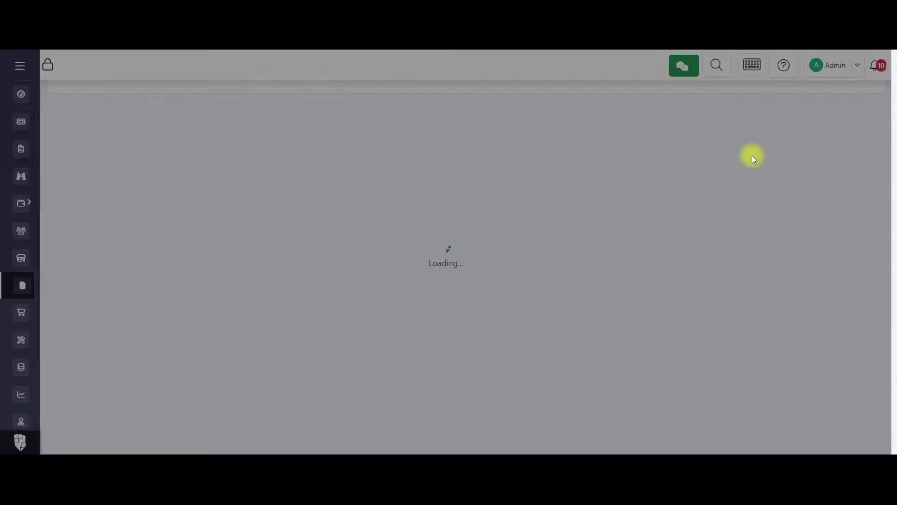
scroll(377, 377, "down", 5)
left_click_drag(279, 398, 127, 343)
key("ctrl+a")
key("BackSpace")
left_click(218, 405)
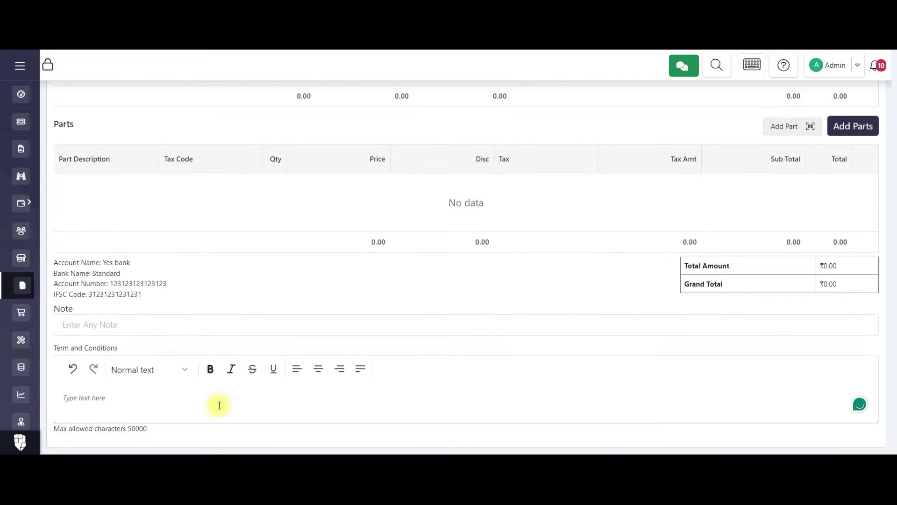
type("1. By signing the laptop repair jobsheet, you authorize the repair service to proceed with the necessary repairs as outlined in the document. 2. While every effort will be made to repair your laptop, we are not liable for any data loss, hardware damage, or other issues that may arise during the repair process. 3. The estimated cost provided on the jobsheet is subject to change based on the actual repair requirements. Any additional costs will be communicated to you for approval before proceeding with the repair. 4. We will make every effort to complete the repair within the estimated timeframe provided. However, unforeseen circumstances may cause delays, and we appreciate your understanding and patience. 5. Payment for the repair services is due upon completion of the repair. Failure to make payment within the specified timeframe may result in additional charges or the retention of your laptop until payment is received.")
Paste the laptop-repair terms into a new purchase, then go to the Parts list.
left_click(21, 312)
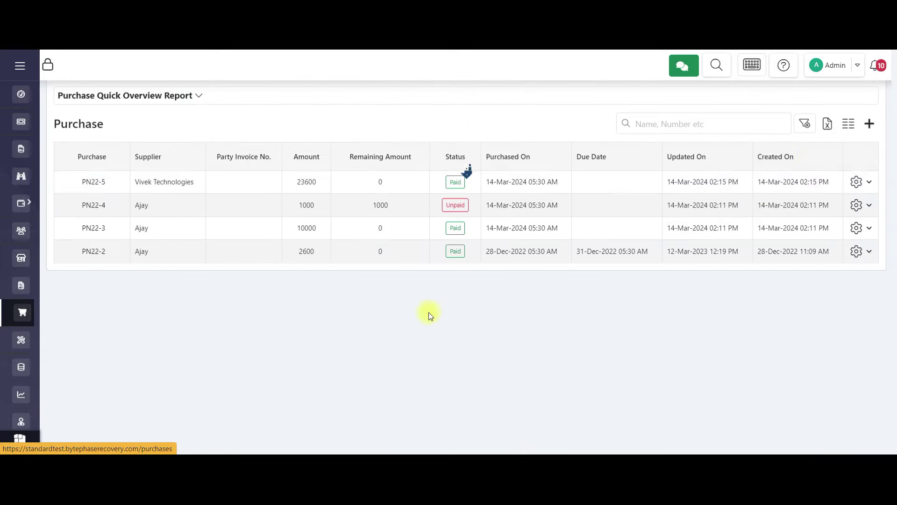
left_click(870, 124)
scroll(459, 288, "down", 5)
left_click(233, 335)
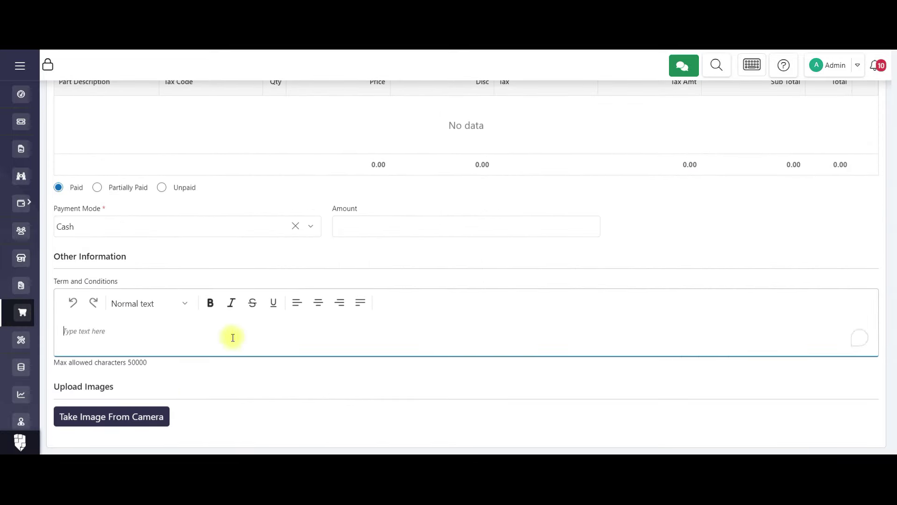
key("ctrl+v")
left_click(26, 343)
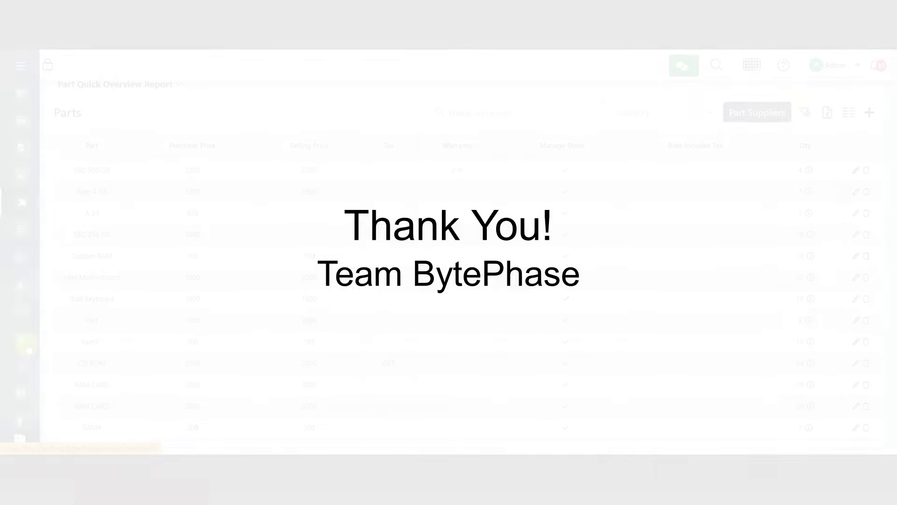